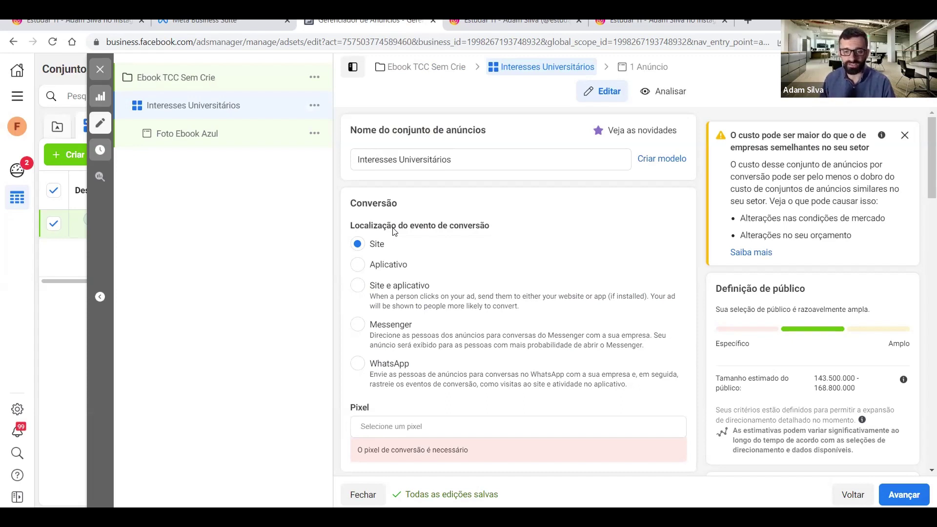
- Search Google in a new tab for the WordPress plugin with the query "pixel cat wordpress"
{"action": "left_click", "coordinate": [754, 21]}
{"action": "type", "text": "pixel"}
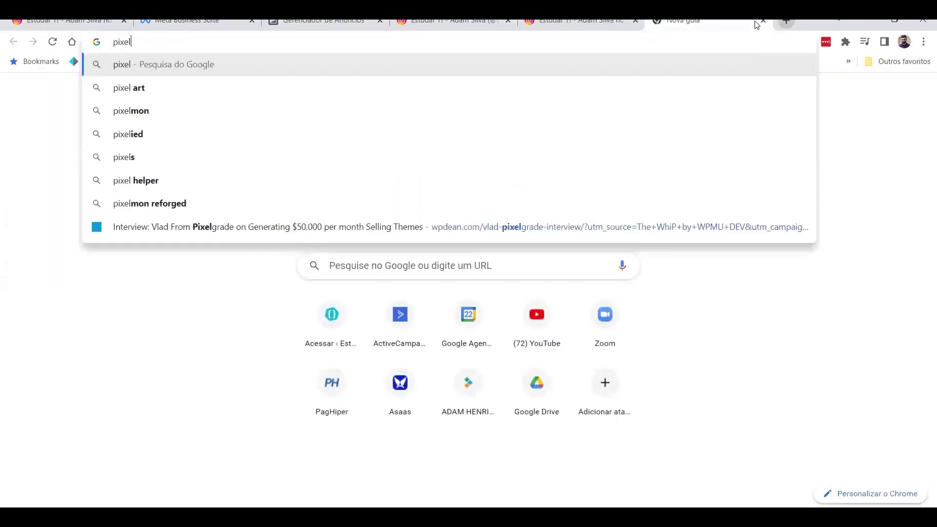
{"action": "type", "text": " cat"}
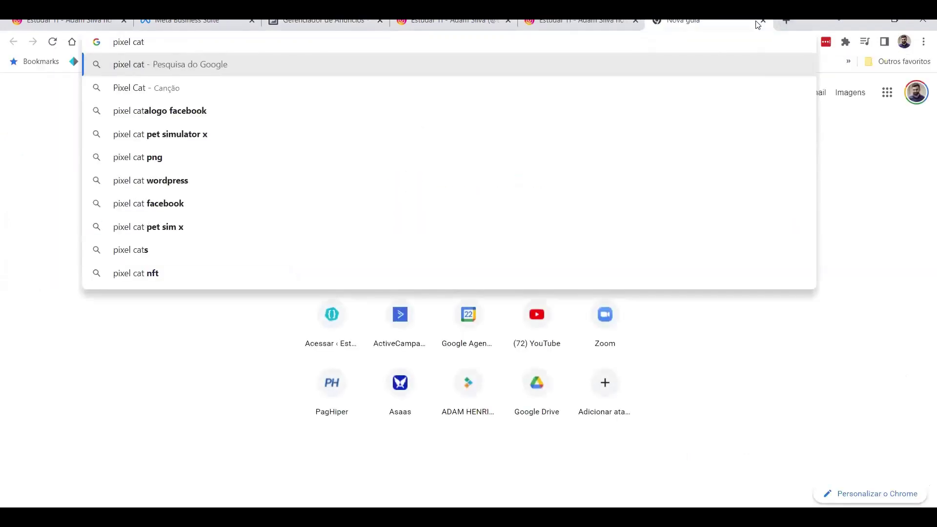
{"action": "key", "text": "Return"}
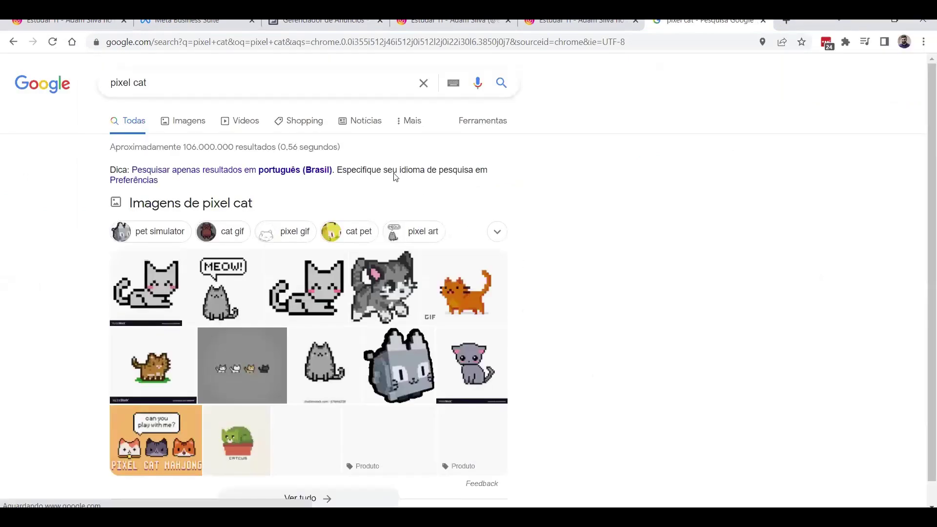
{"action": "type", "text": "/ wor"}
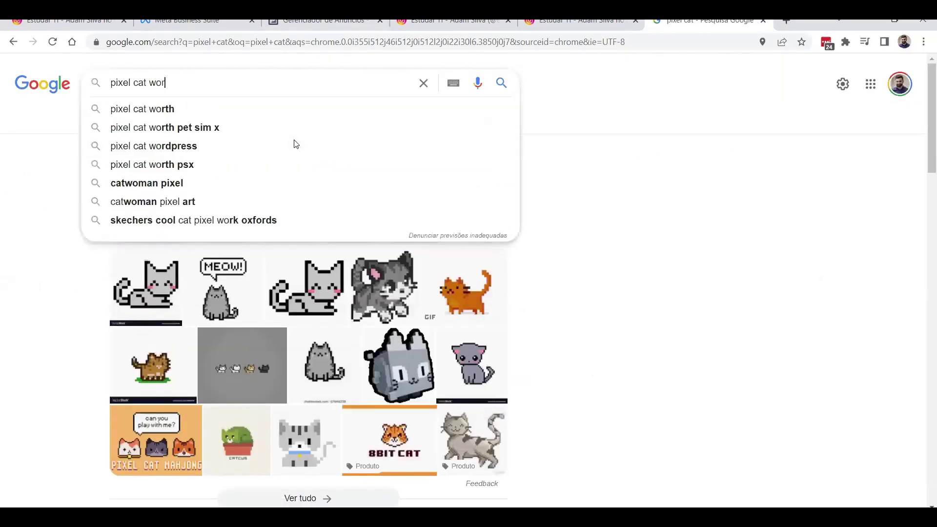
{"action": "type", "text": "dpress"}
{"action": "key", "text": "Return"}
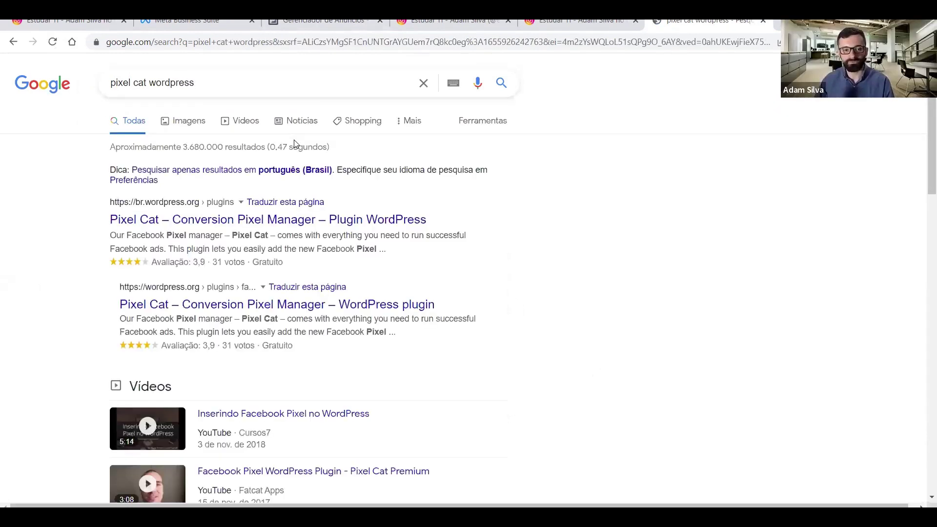
- Open the WordPress.org page of the Pixel Cat – Conversion Pixel Manager plugin and look over its details
{"action": "left_click", "coordinate": [188, 217]}
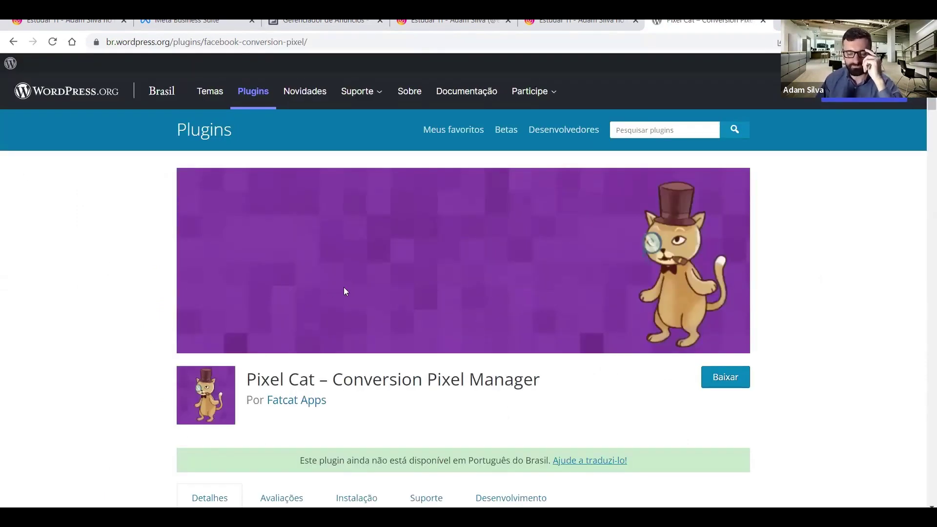
{"action": "scroll", "coordinate": [345, 288], "scroll_direction": "down", "scroll_amount": 2}
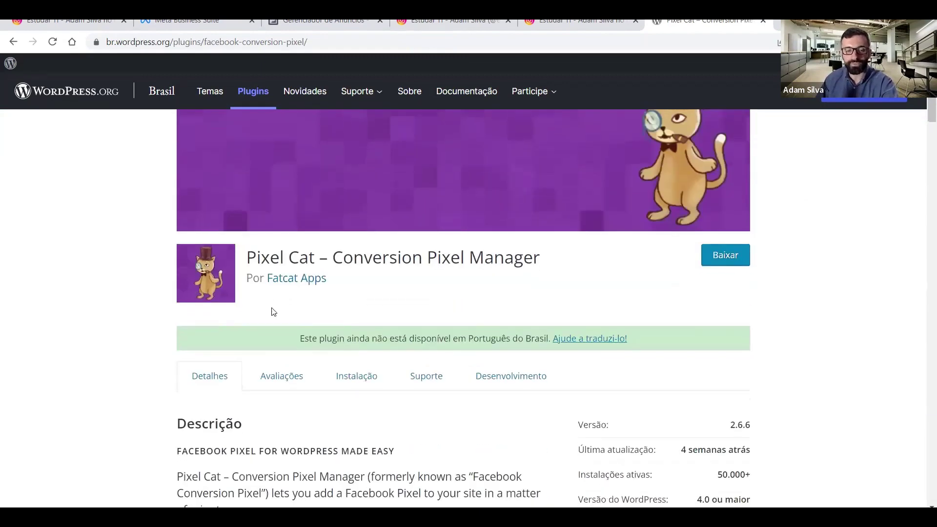
{"action": "scroll", "coordinate": [500, 310], "scroll_direction": "up", "scroll_amount": 2}
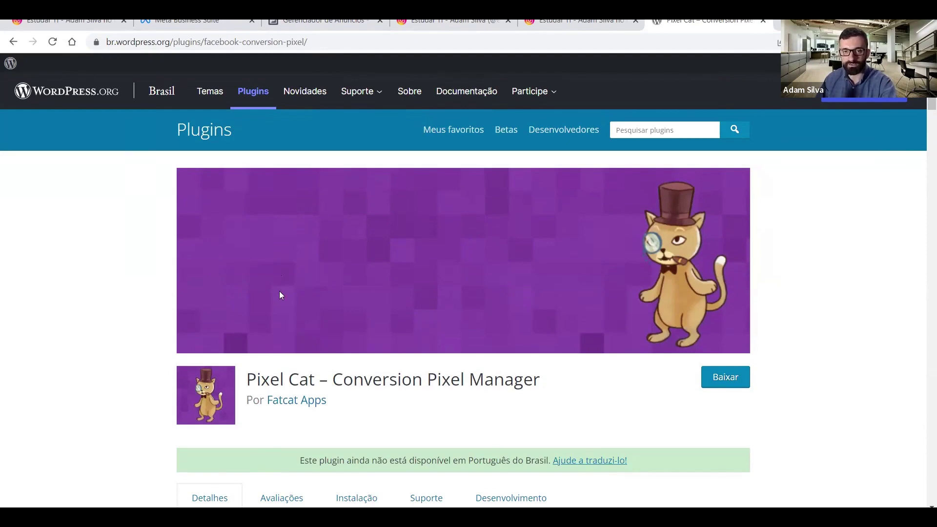
- Close the Pixel Cat plugin page and the last Instagram page, and exit the BlueStacks App Player
{"action": "left_click", "coordinate": [323, 21]}
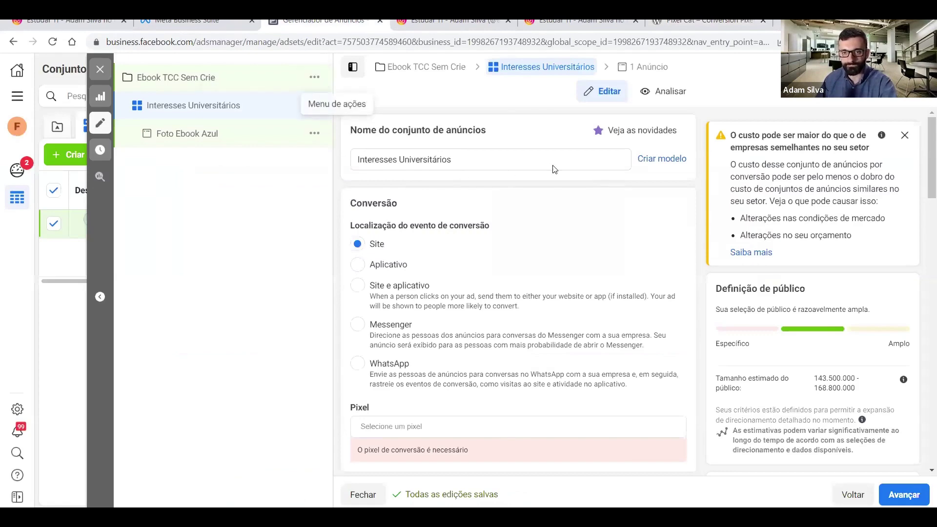
{"action": "left_click", "coordinate": [752, 22]}
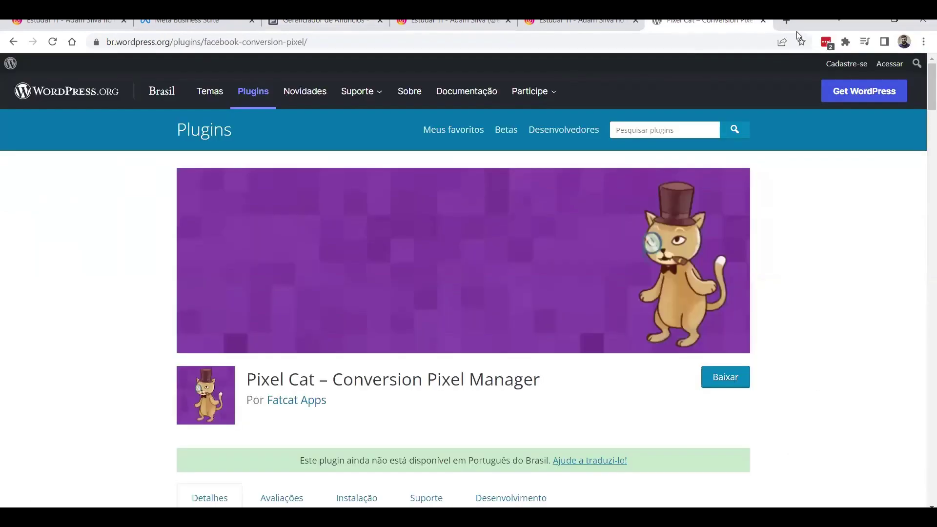
{"action": "left_click", "coordinate": [765, 22]}
{"action": "left_click", "coordinate": [371, 20]}
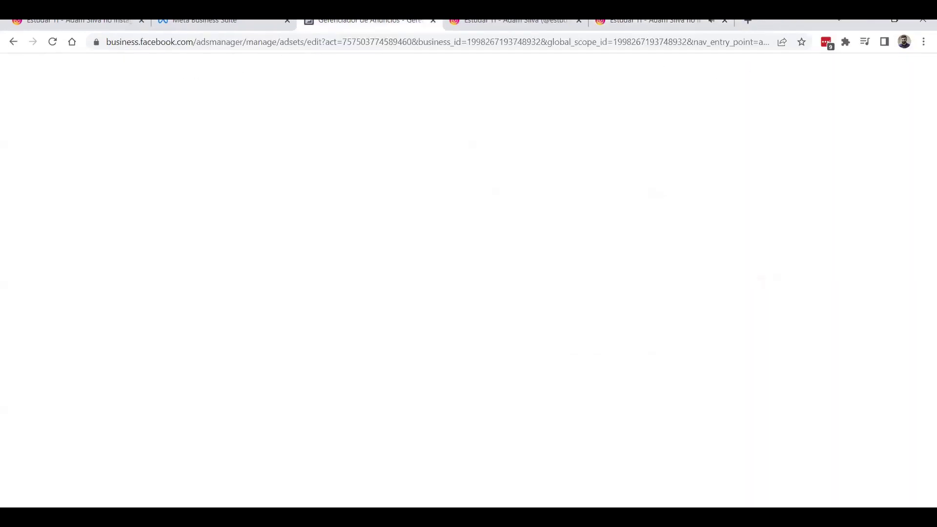
{"action": "left_click", "coordinate": [724, 22]}
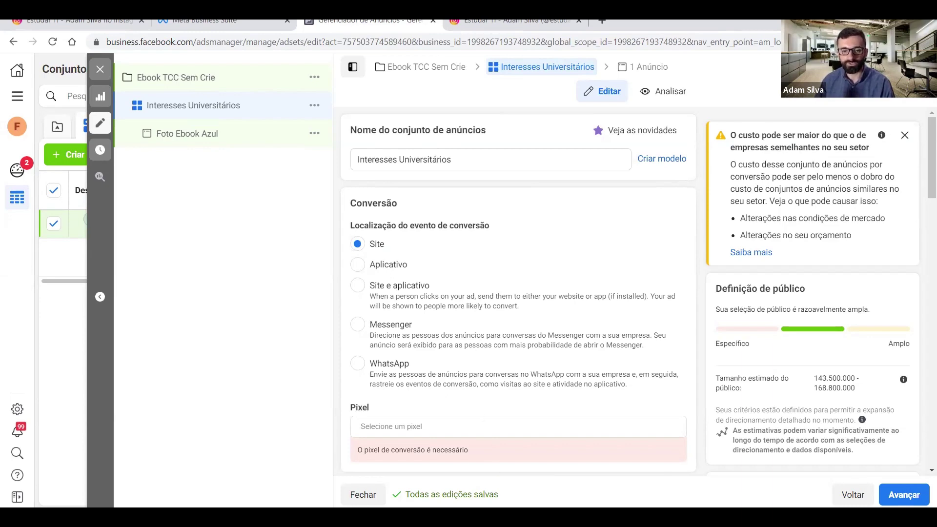
{"action": "left_click", "coordinate": [463, 74]}
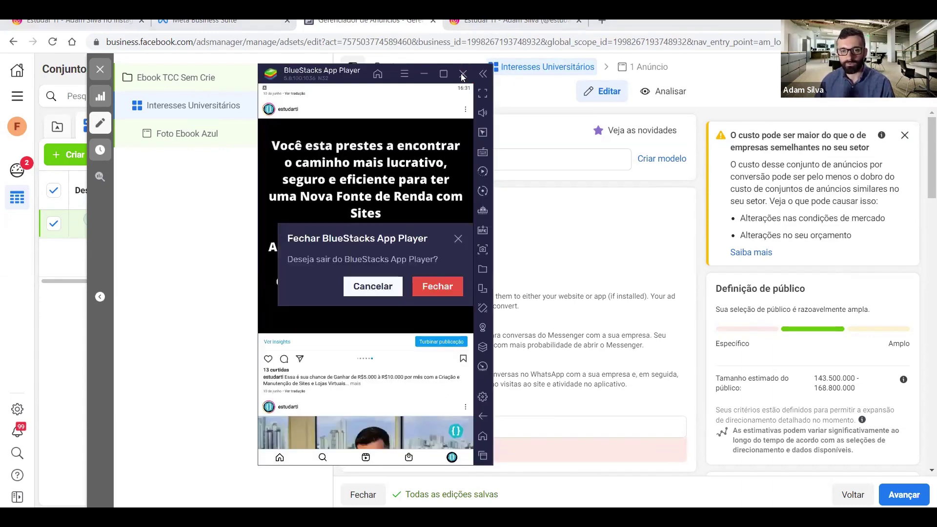
{"action": "left_click", "coordinate": [434, 283]}
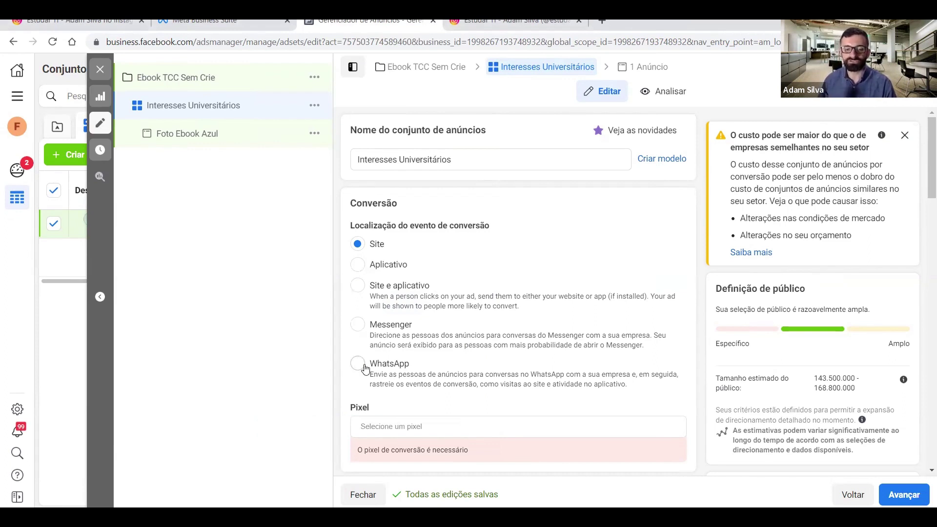
- Choose Pixel de ESTI as the conversion pixel of the Interesses Universitários ad set
{"action": "scroll", "coordinate": [557, 283], "scroll_direction": "down", "scroll_amount": 1}
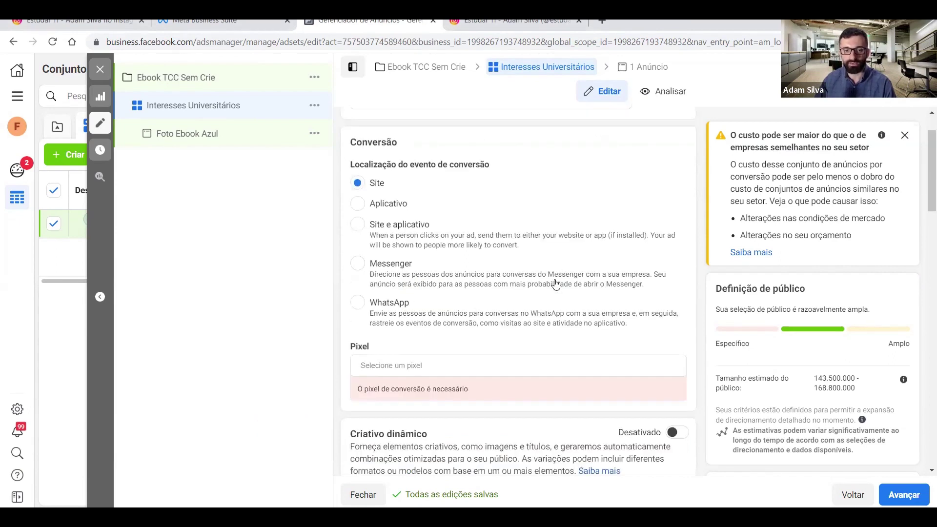
{"action": "left_click", "coordinate": [495, 365]}
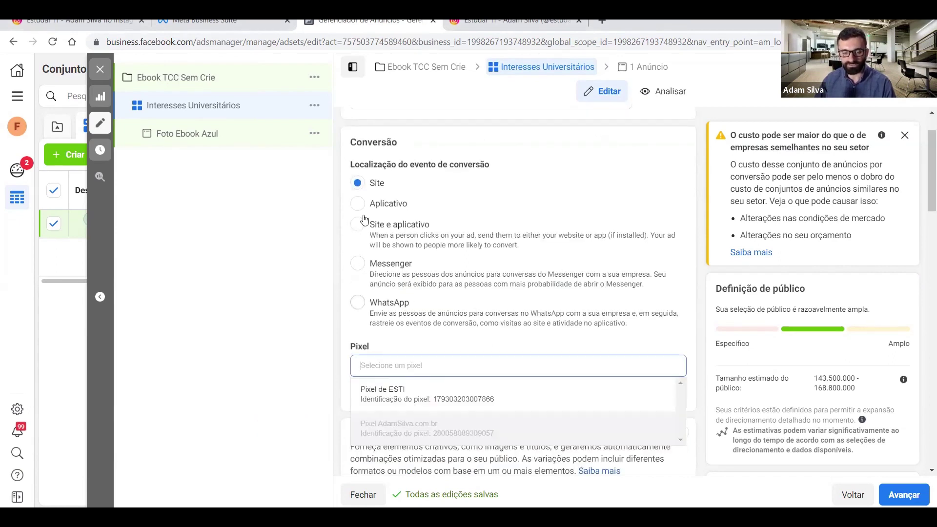
{"action": "left_click", "coordinate": [420, 396]}
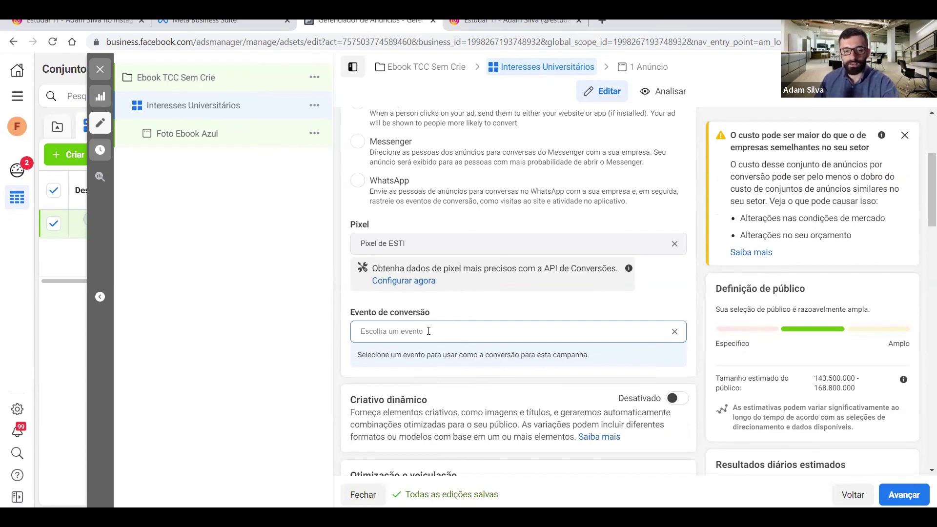
- Examine the active conversion events available for the pixel, including the descriptions of Comprar and Cadastro
{"action": "left_click", "coordinate": [412, 335]}
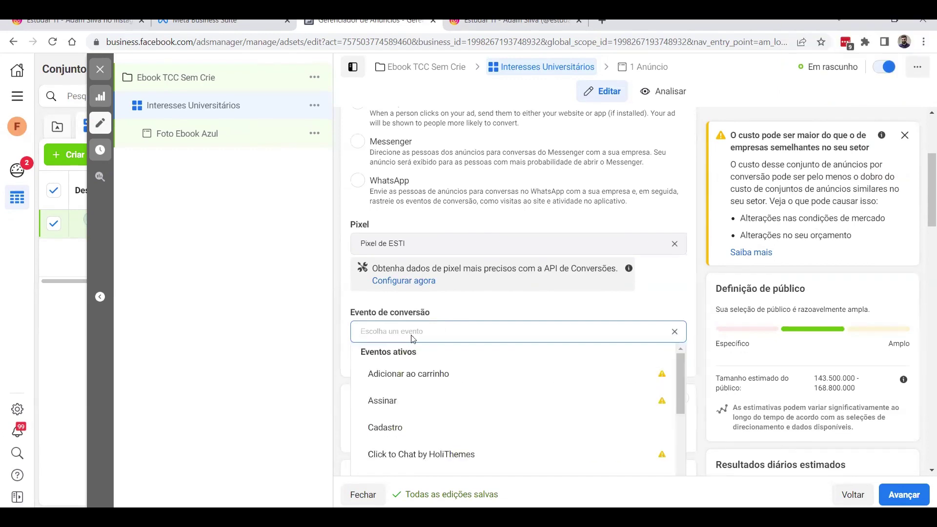
{"action": "scroll", "coordinate": [504, 286], "scroll_direction": "down", "scroll_amount": 1}
{"action": "scroll", "coordinate": [505, 288], "scroll_direction": "down", "scroll_amount": 2}
{"action": "scroll", "coordinate": [504, 288], "scroll_direction": "up", "scroll_amount": 2}
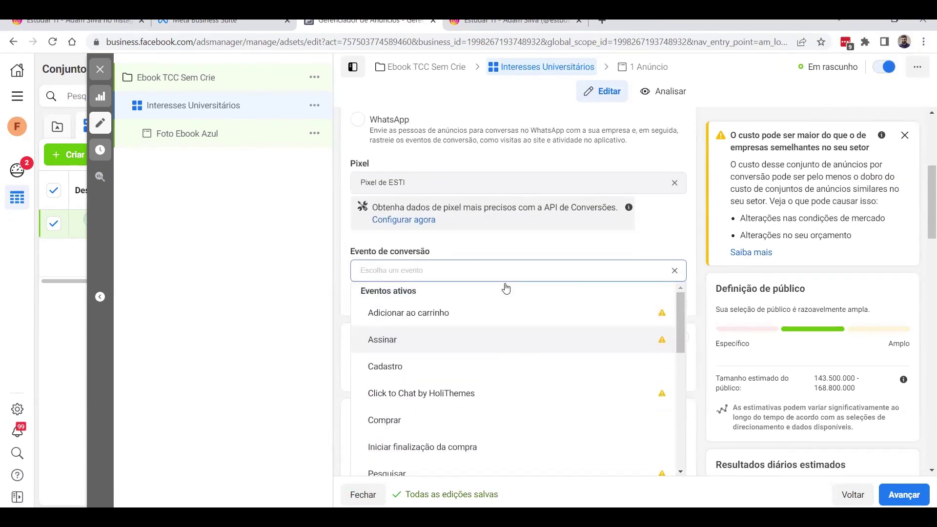
{"action": "left_click", "coordinate": [516, 253]}
{"action": "scroll", "coordinate": [514, 253], "scroll_direction": "up", "scroll_amount": 5}
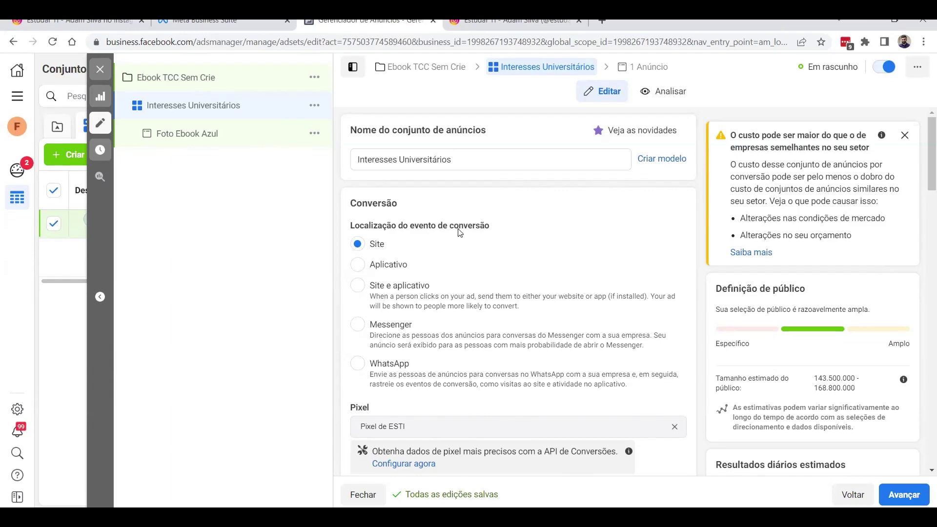
{"action": "scroll", "coordinate": [458, 232], "scroll_direction": "down", "scroll_amount": 4}
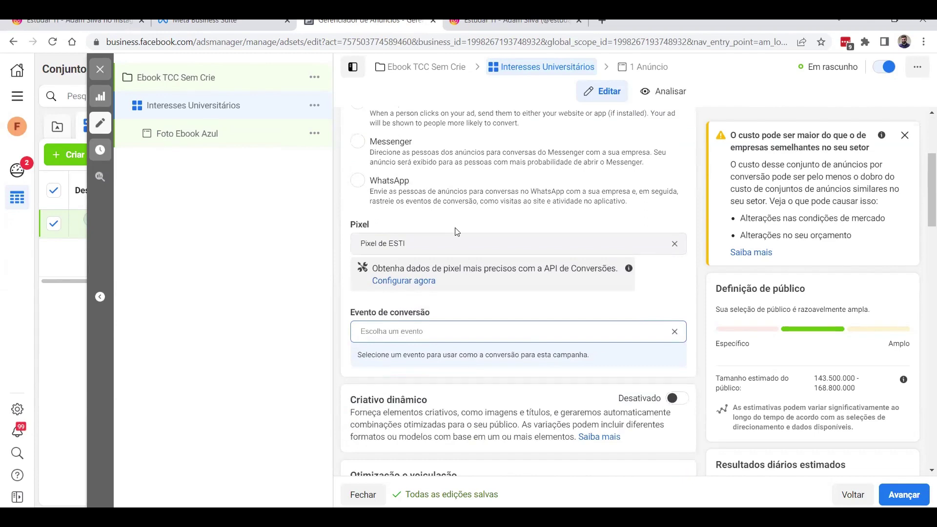
{"action": "left_click", "coordinate": [412, 331]}
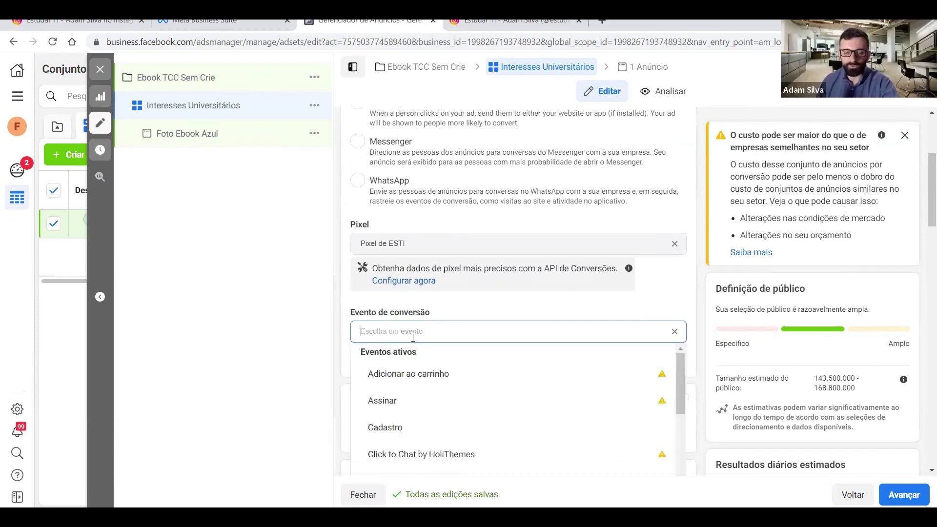
{"action": "scroll", "coordinate": [520, 268], "scroll_direction": "down", "scroll_amount": 4}
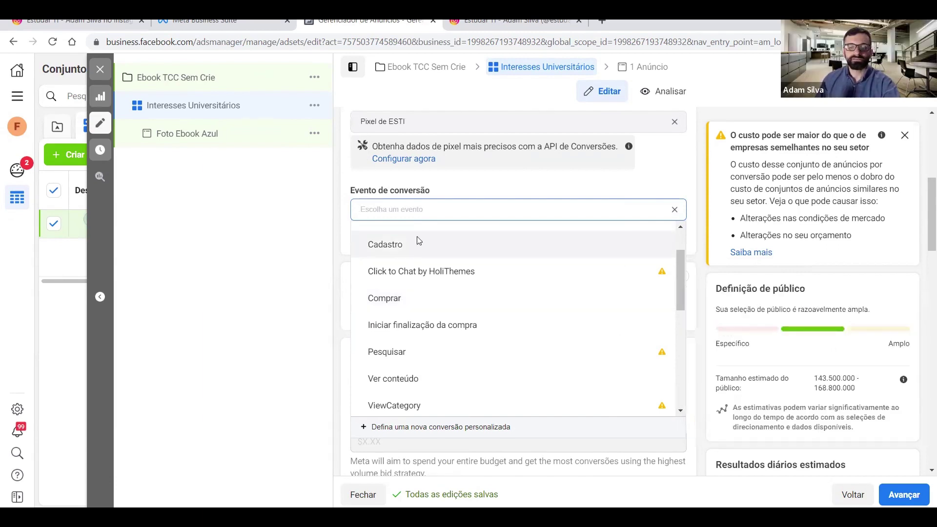
{"action": "mouse_move", "coordinate": [427, 311]}
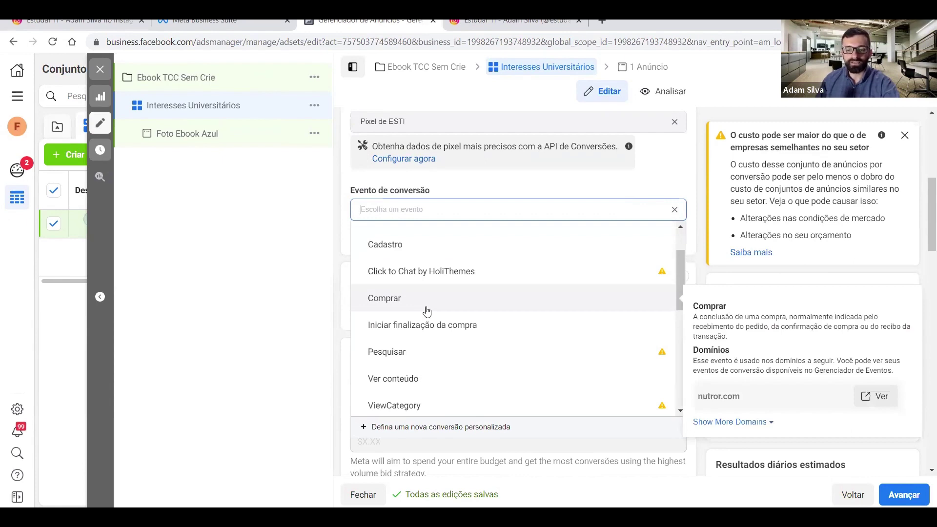
{"action": "scroll", "coordinate": [427, 311], "scroll_direction": "up", "scroll_amount": 2}
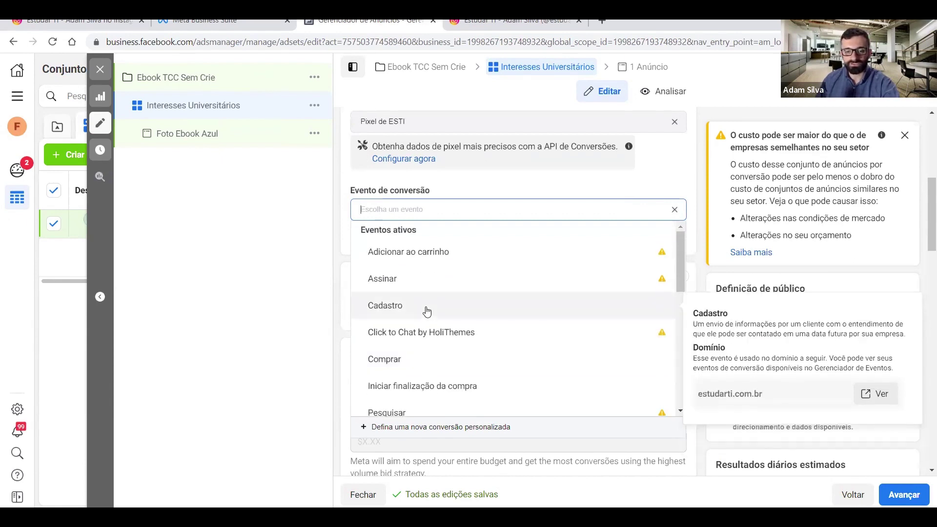
{"action": "left_click", "coordinate": [525, 186]}
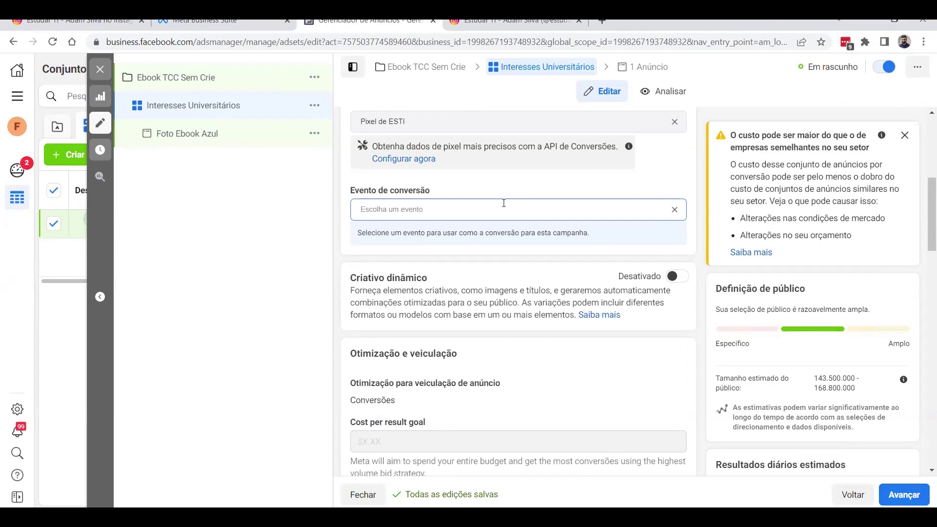
- Set the ad set's conversion event to Cadastro
{"action": "scroll", "coordinate": [501, 206], "scroll_direction": "up", "scroll_amount": 3}
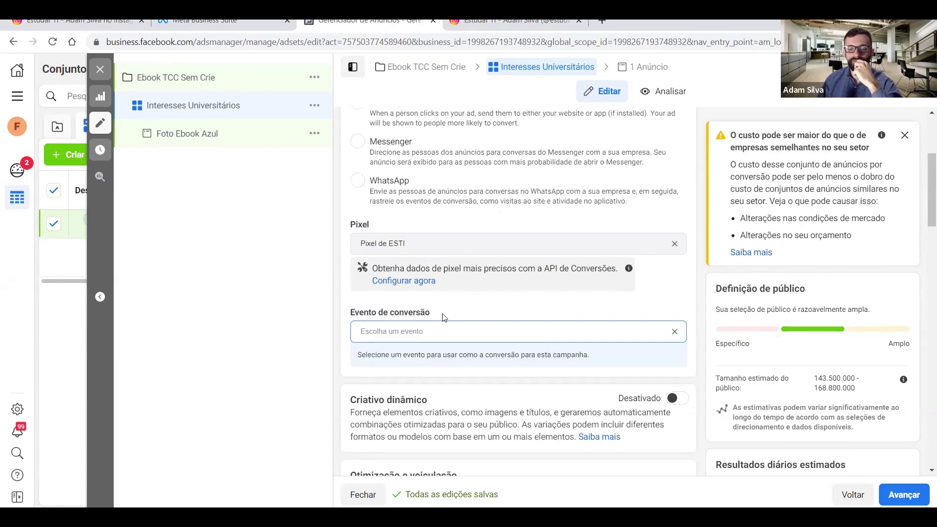
{"action": "scroll", "coordinate": [491, 320], "scroll_direction": "up", "scroll_amount": 4}
{"action": "scroll", "coordinate": [483, 244], "scroll_direction": "down", "scroll_amount": 3}
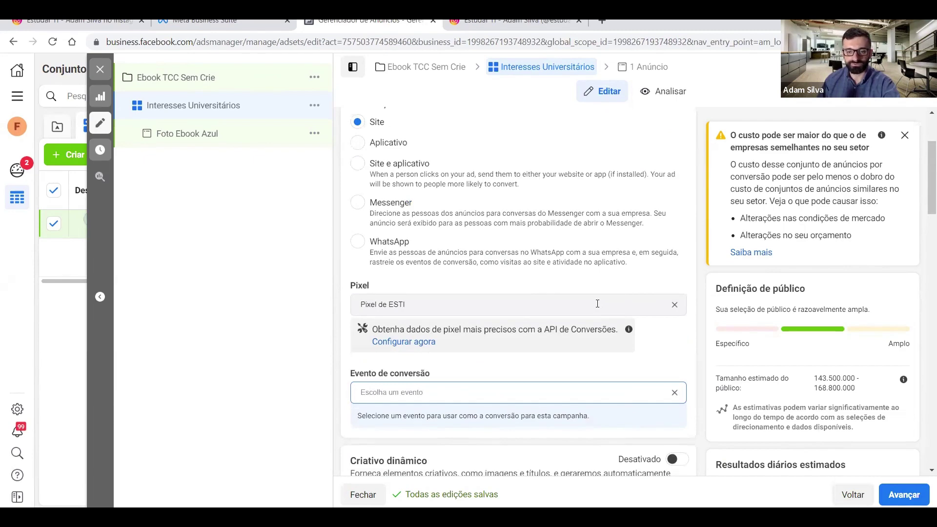
{"action": "scroll", "coordinate": [464, 337], "scroll_direction": "down", "scroll_amount": 2}
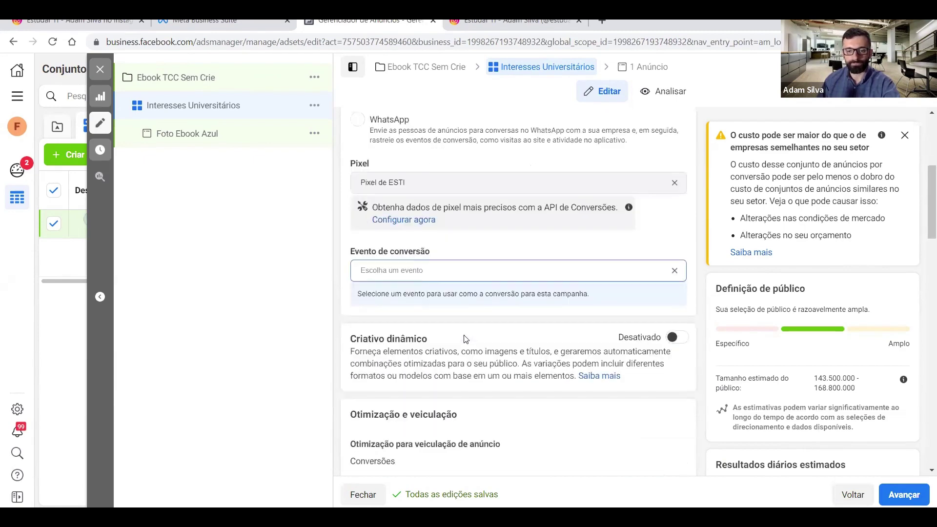
{"action": "left_click", "coordinate": [426, 270]}
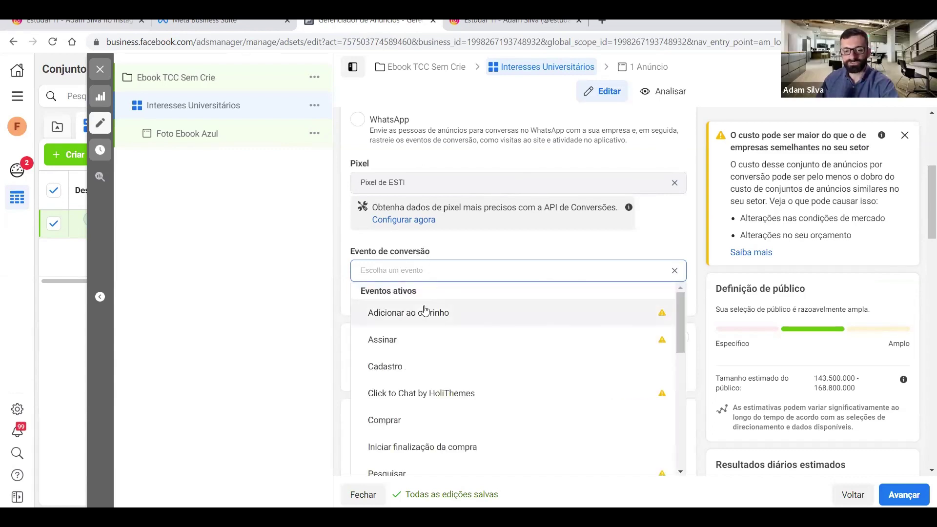
{"action": "left_click", "coordinate": [404, 367]}
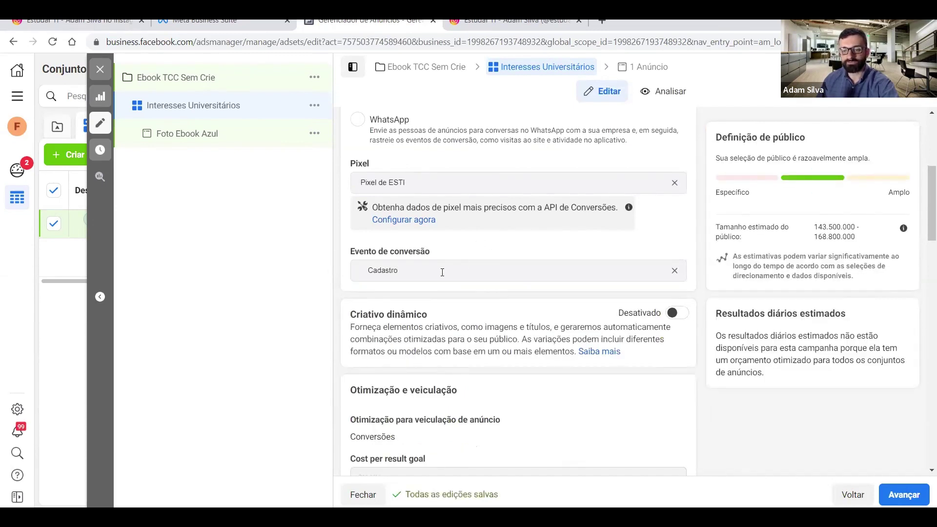
{"action": "scroll", "coordinate": [442, 274], "scroll_direction": "up", "scroll_amount": 5}
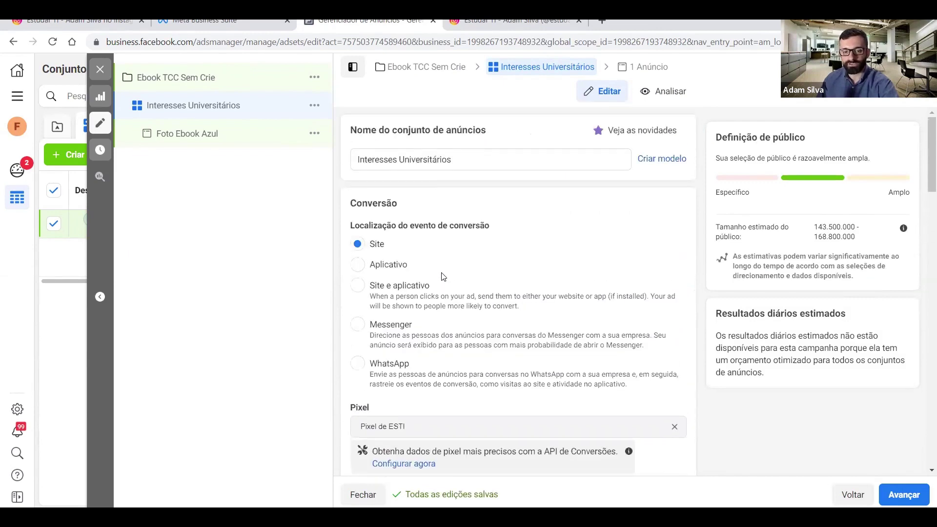
{"action": "scroll", "coordinate": [443, 277], "scroll_direction": "down", "scroll_amount": 4}
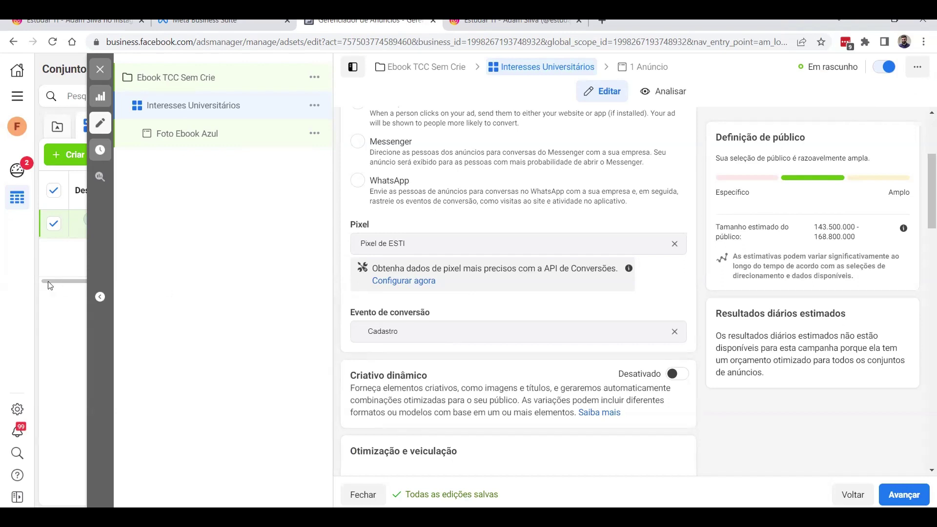
{"action": "scroll", "coordinate": [604, 274], "scroll_direction": "down", "scroll_amount": 1}
{"action": "scroll", "coordinate": [605, 276], "scroll_direction": "down", "scroll_amount": 7}
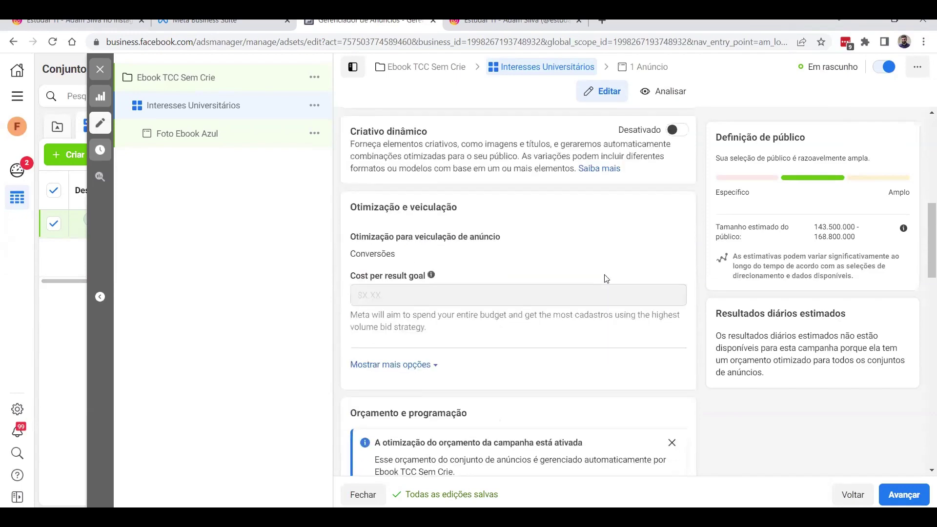
{"action": "scroll", "coordinate": [606, 278], "scroll_direction": "up", "scroll_amount": 7}
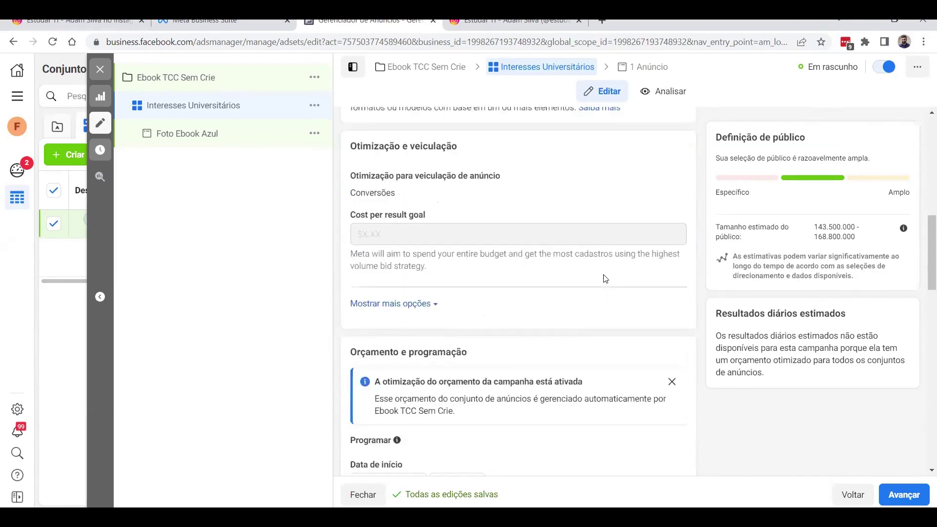
- Review the ad set's conversion and budget settings and check the start date calendar without choosing another date
{"action": "scroll", "coordinate": [516, 237], "scroll_direction": "down", "scroll_amount": 1}
{"action": "scroll", "coordinate": [460, 256], "scroll_direction": "down", "scroll_amount": 8}
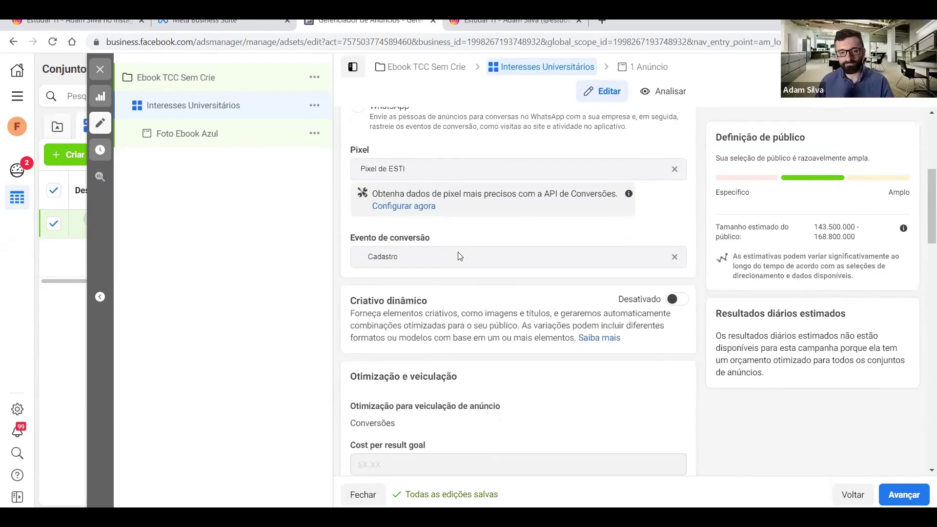
{"action": "scroll", "coordinate": [460, 256], "scroll_direction": "down", "scroll_amount": 1}
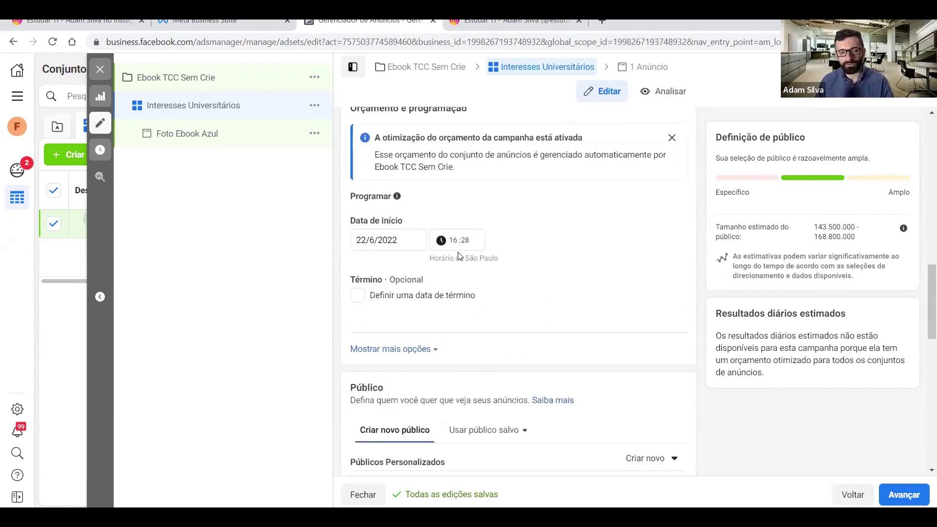
{"action": "left_click", "coordinate": [373, 242]}
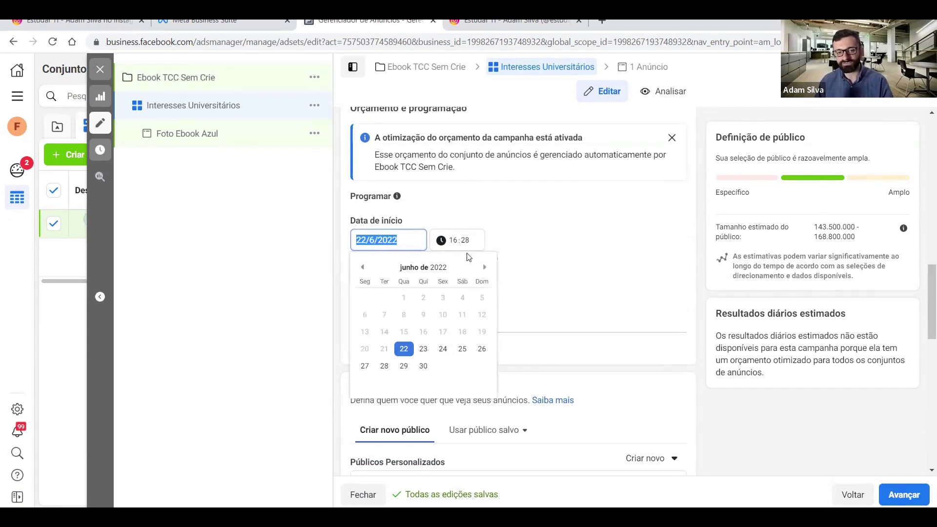
{"action": "left_click", "coordinate": [431, 215]}
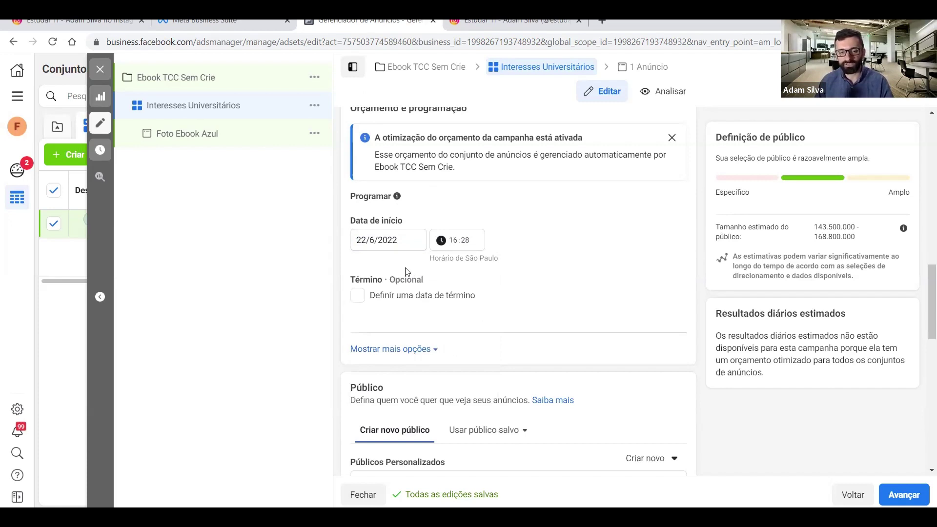
- Try an end date of 30/6/2022 for the ad set, and remove the end date again
{"action": "scroll", "coordinate": [404, 231], "scroll_direction": "down", "scroll_amount": 1}
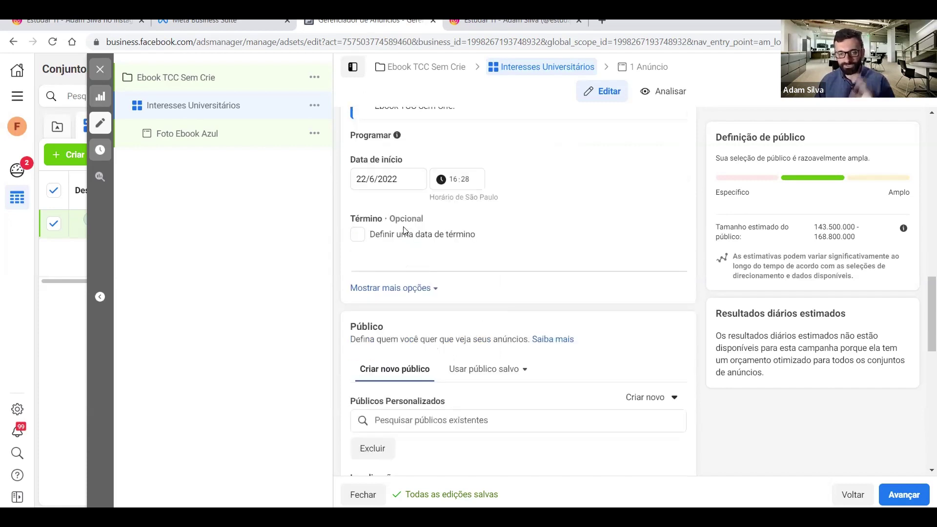
{"action": "left_click", "coordinate": [359, 244]}
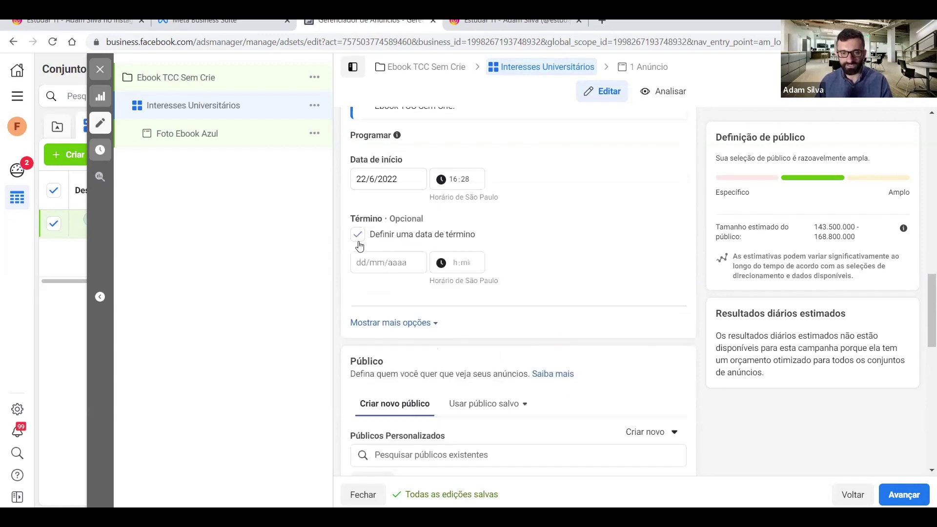
{"action": "left_click", "coordinate": [374, 252]}
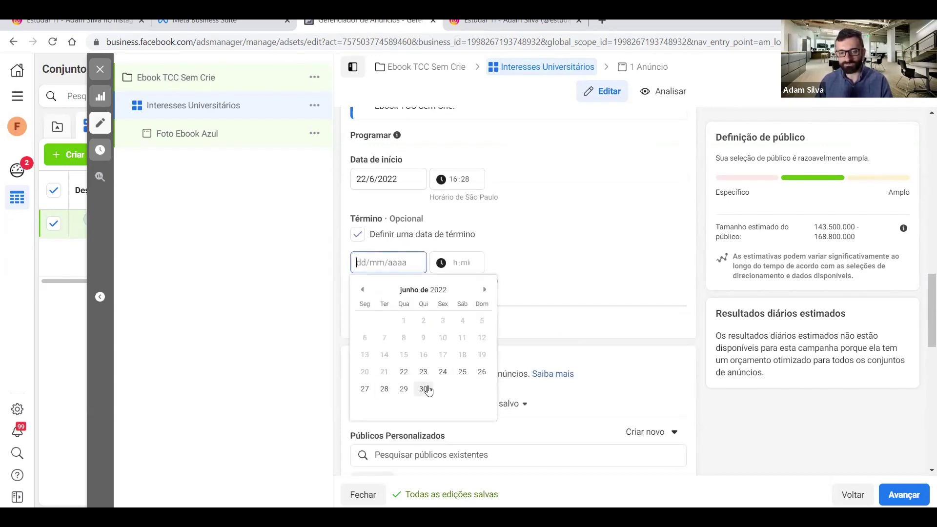
{"action": "left_click", "coordinate": [424, 389]}
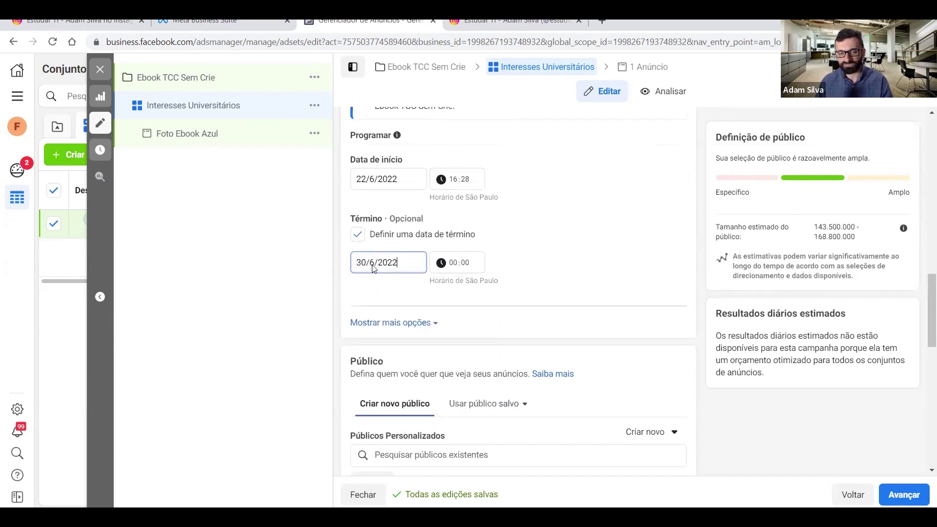
{"action": "left_click", "coordinate": [357, 235]}
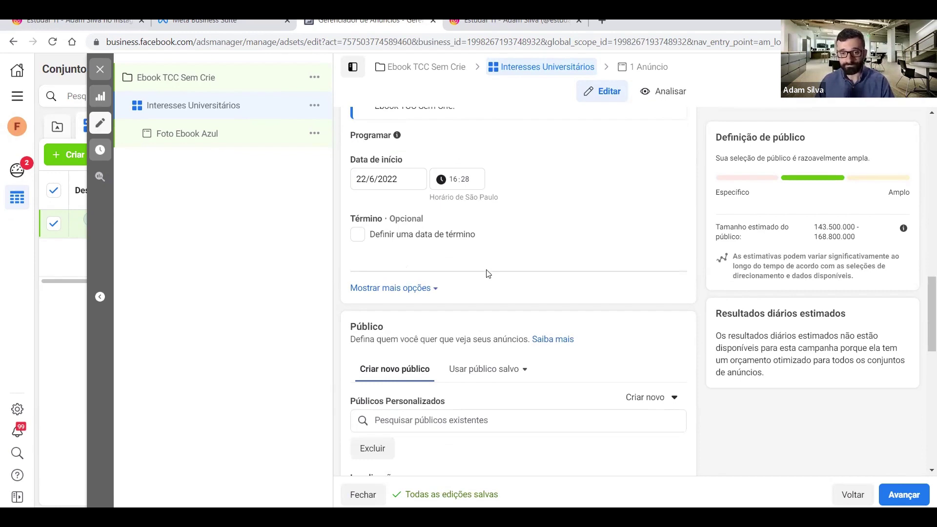
- Examine the audience section of the ad set, including the search for existing custom audiences
{"action": "scroll", "coordinate": [486, 273], "scroll_direction": "down", "scroll_amount": 4}
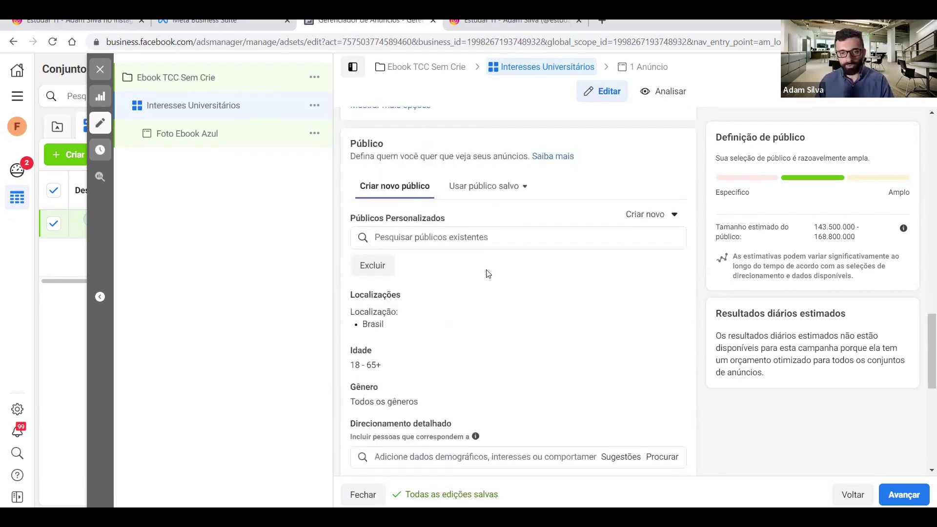
{"action": "scroll", "coordinate": [459, 205], "scroll_direction": "down", "scroll_amount": 1}
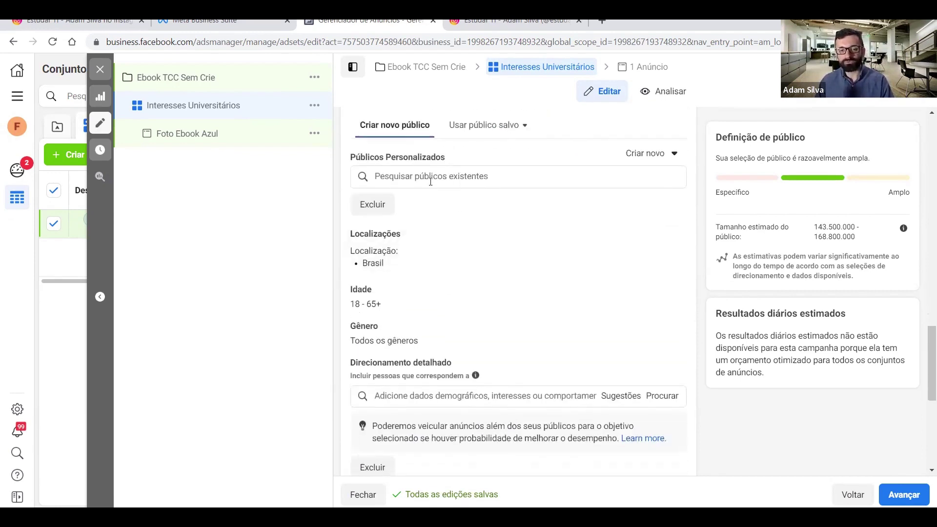
{"action": "left_click", "coordinate": [430, 180]}
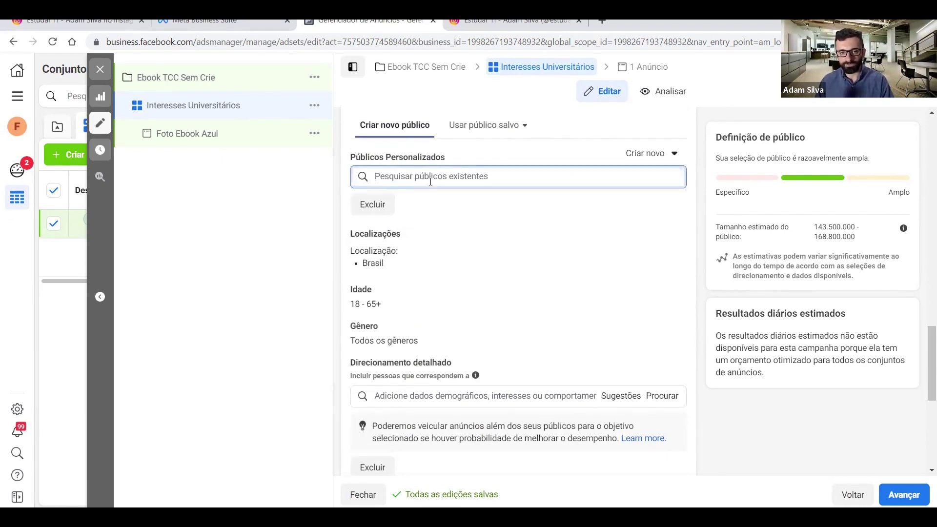
{"action": "left_click", "coordinate": [311, 239]}
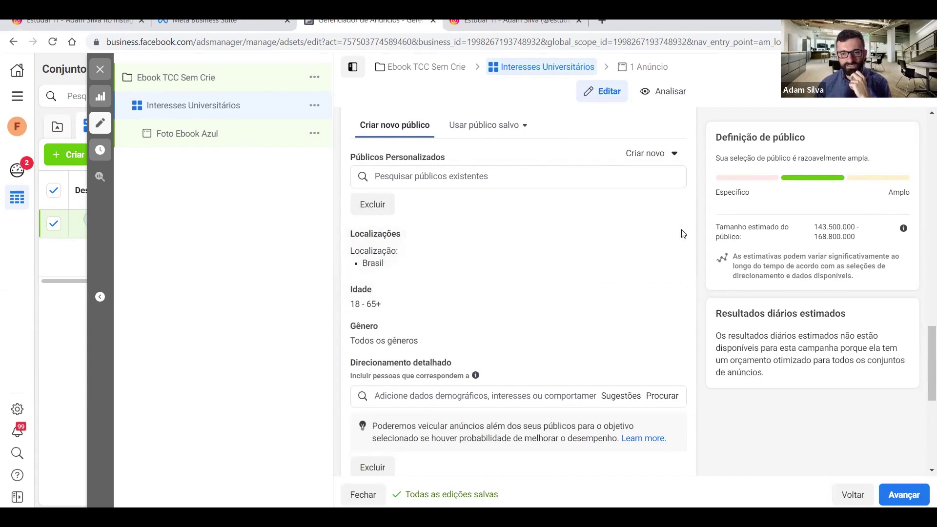
- Replace Brasil with Estados Unidos da América as the audience's included location
{"action": "left_click", "coordinate": [668, 239]}
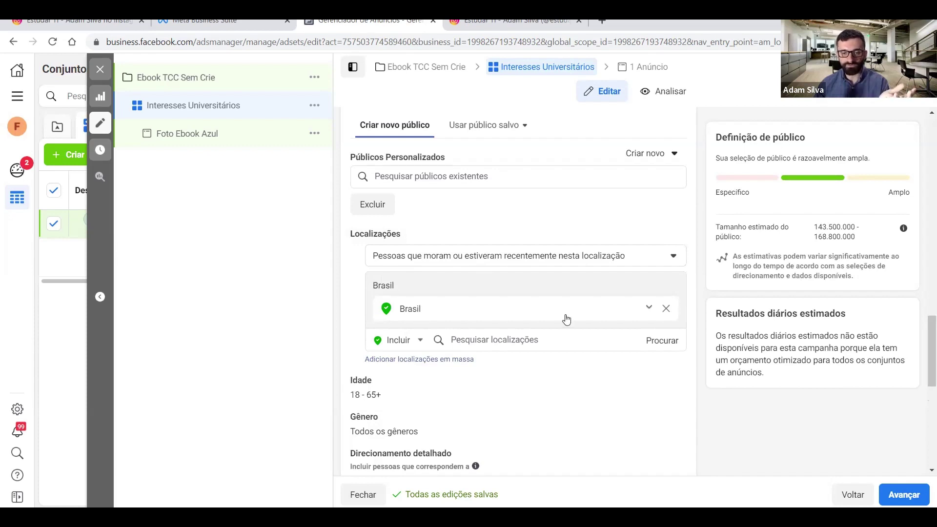
{"action": "left_click", "coordinate": [666, 308]}
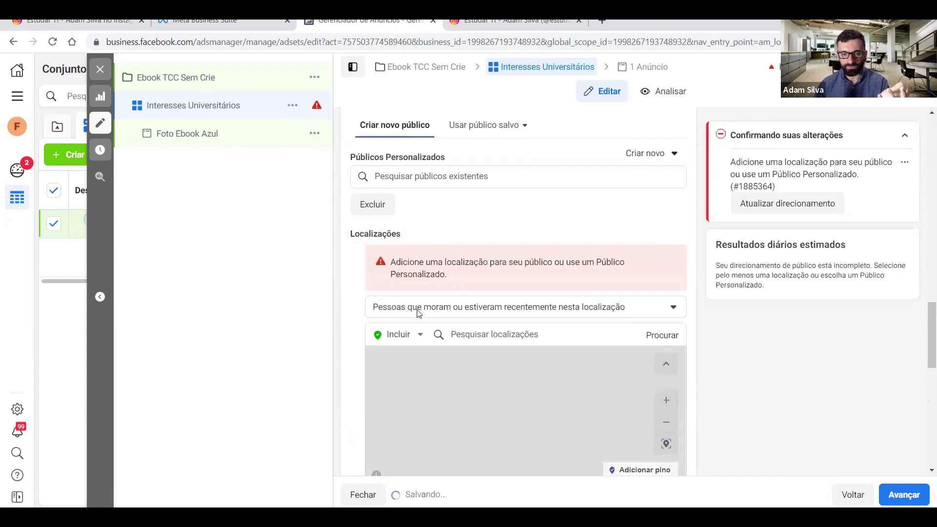
{"action": "left_click", "coordinate": [435, 314]}
{"action": "left_click", "coordinate": [340, 315]}
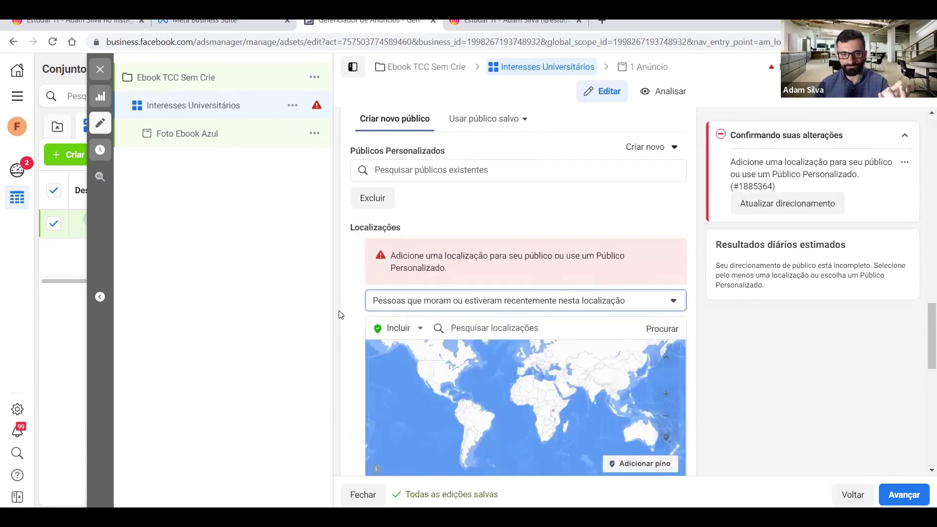
{"action": "scroll", "coordinate": [533, 195], "scroll_direction": "down", "scroll_amount": 3}
{"action": "left_click", "coordinate": [484, 221]}
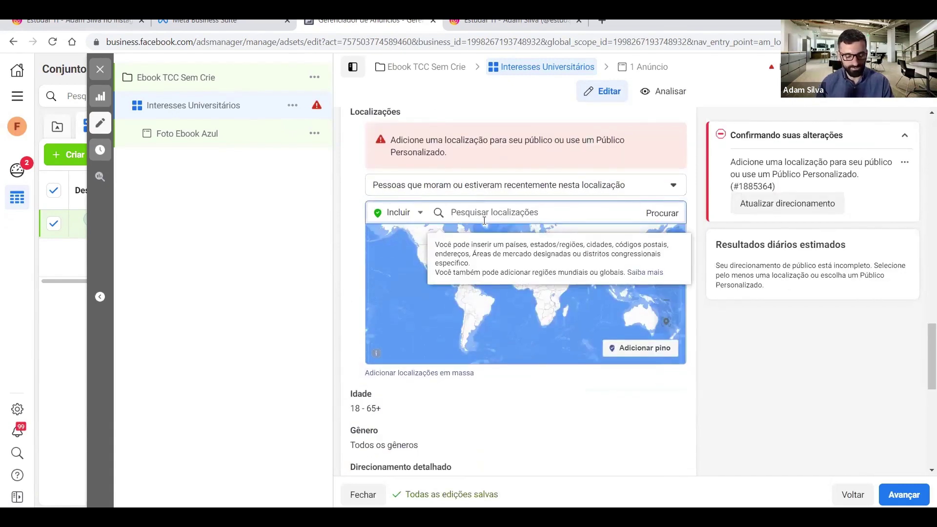
{"action": "type", "text": "estados unidos"}
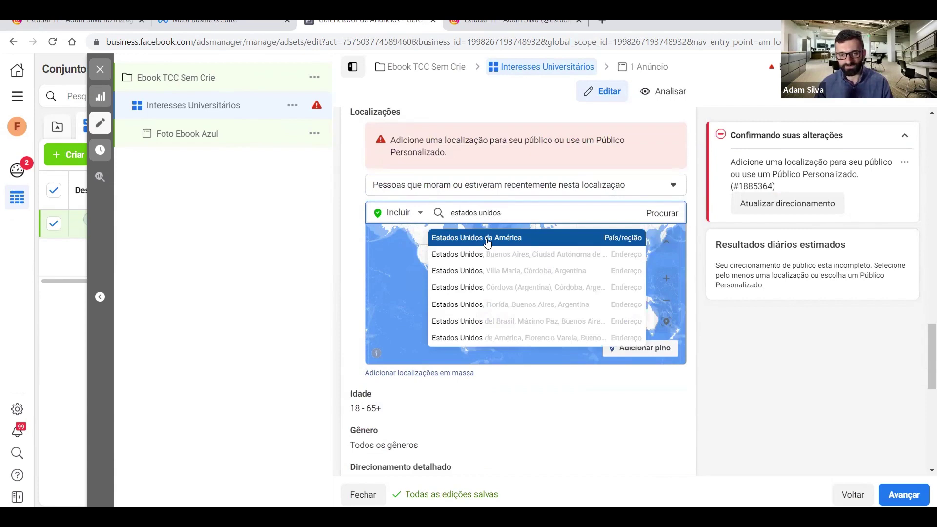
{"action": "left_click", "coordinate": [487, 243]}
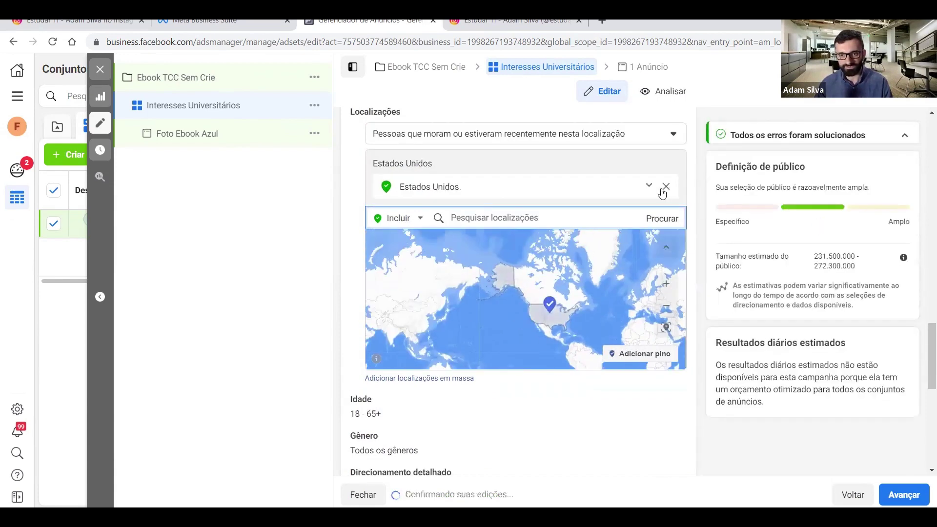
- Remove Estados Unidos from the audience locations and include the country Brasil again
{"action": "left_click", "coordinate": [666, 188]}
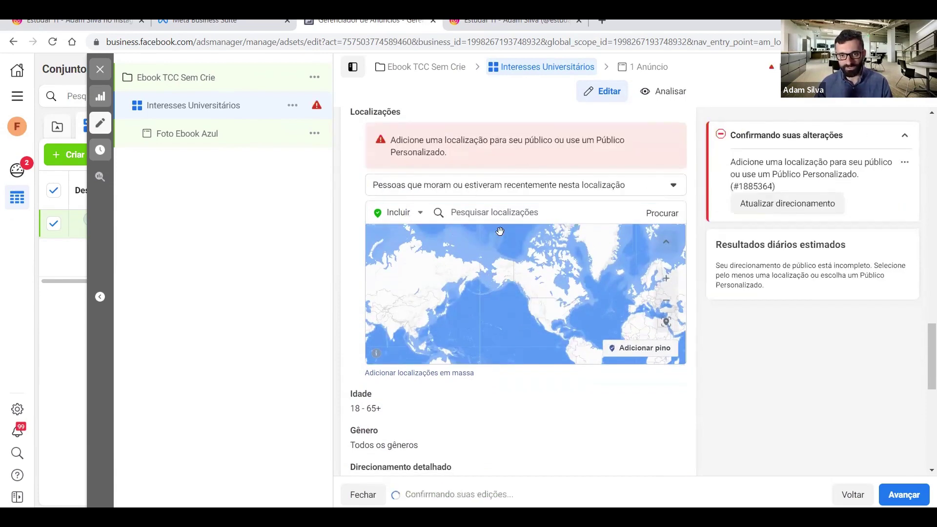
{"action": "type", "text": "brasil"}
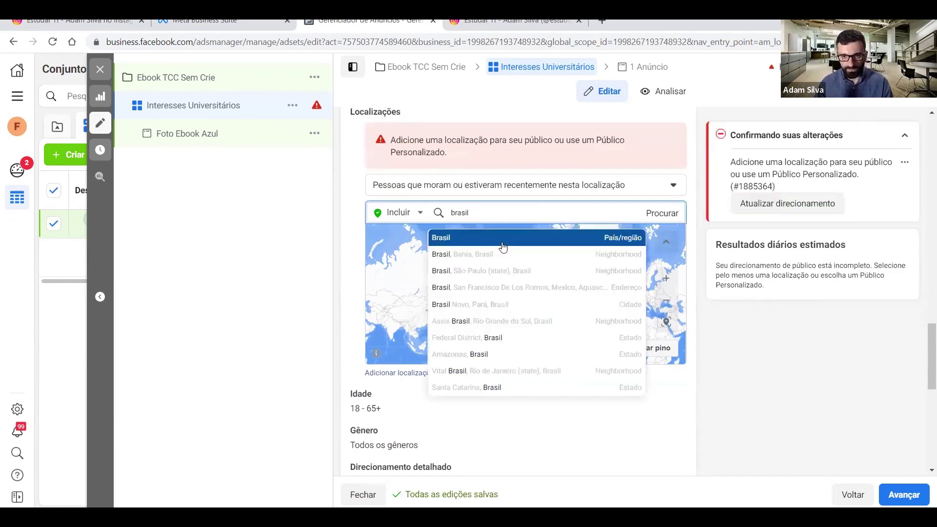
{"action": "left_click", "coordinate": [503, 247]}
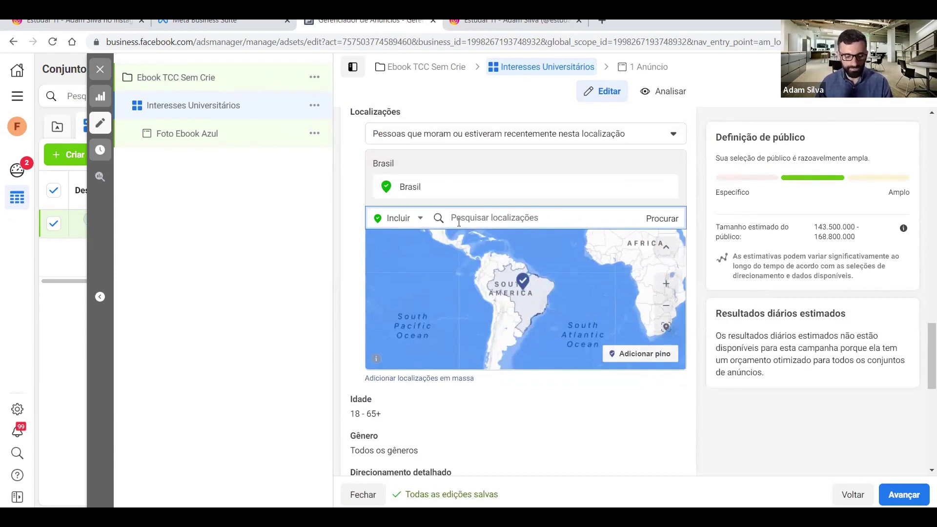
- Change the audience location to the city of Santo André, São Paulo, with a 19 km radius, and check the estimated audience size
{"action": "type", "text": "santo andré"}
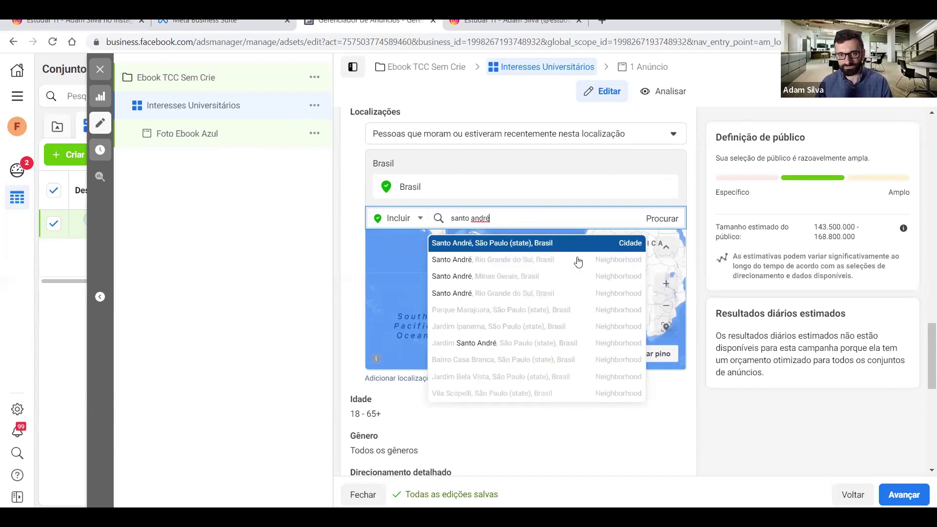
{"action": "left_click", "coordinate": [600, 245]}
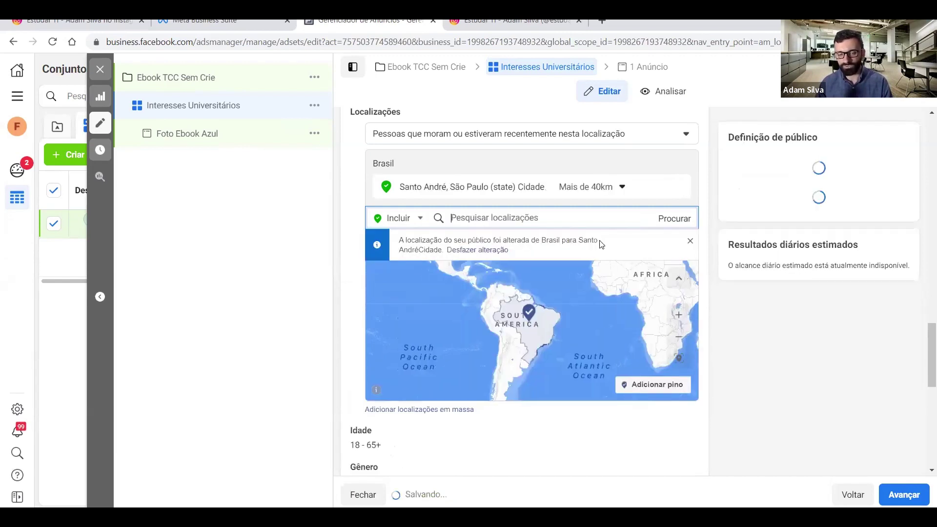
{"action": "left_click", "coordinate": [622, 187]}
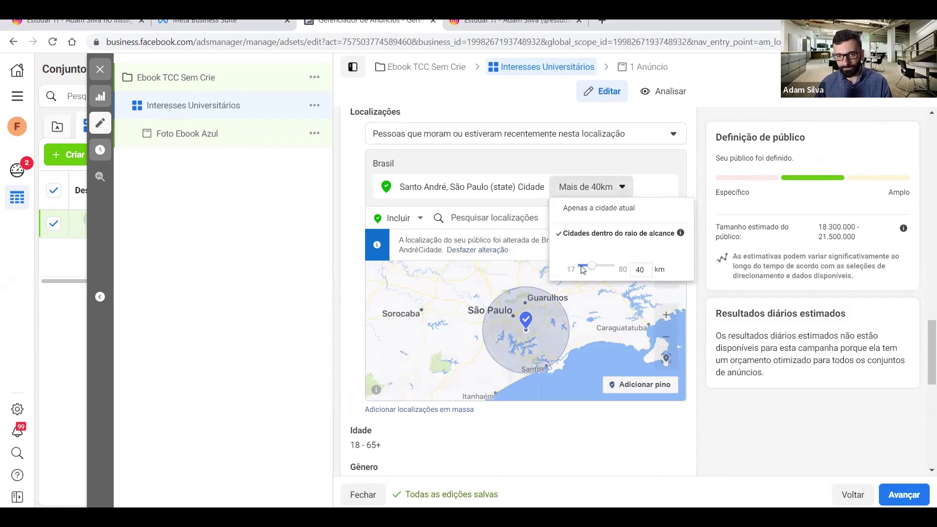
{"action": "left_click_drag", "start_coordinate": [592, 268], "coordinate": [582, 270]}
{"action": "left_click", "coordinate": [484, 355]}
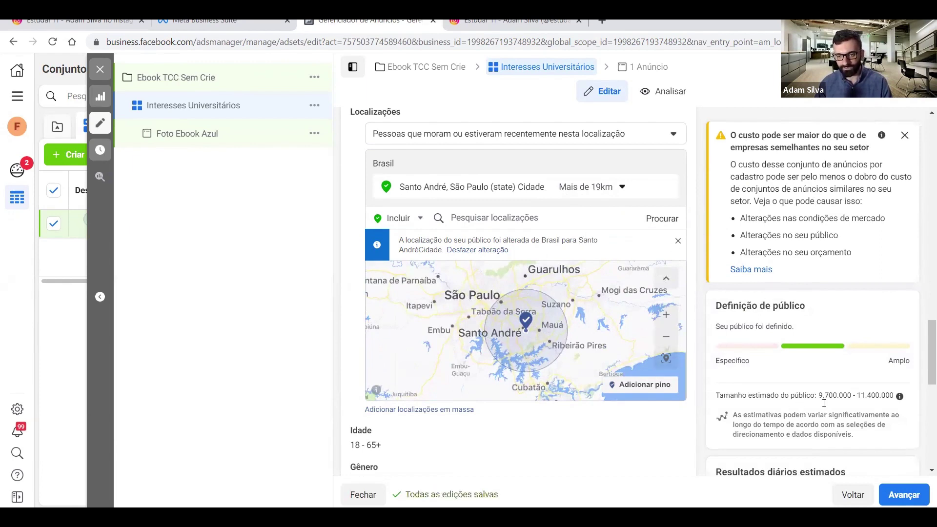
{"action": "left_click_drag", "start_coordinate": [715, 396], "coordinate": [875, 397]}
{"action": "left_click", "coordinate": [872, 398]}
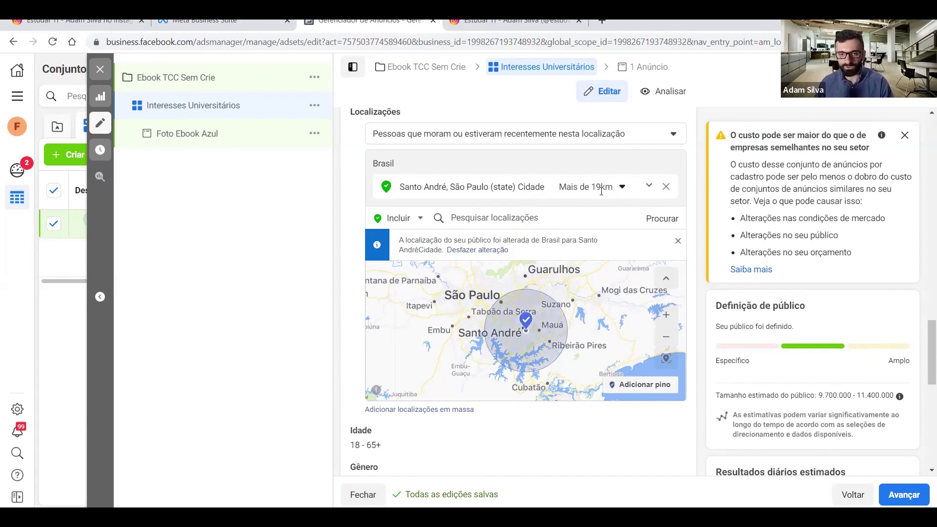
- Set the audience's minimum age to 25
{"action": "scroll", "coordinate": [535, 247], "scroll_direction": "up", "scroll_amount": 1}
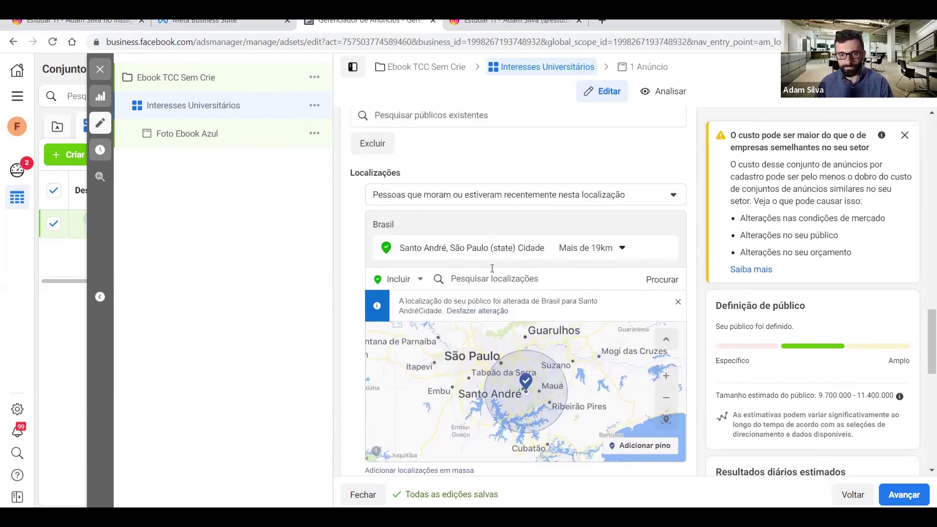
{"action": "scroll", "coordinate": [491, 254], "scroll_direction": "down", "scroll_amount": 1}
{"action": "scroll", "coordinate": [493, 274], "scroll_direction": "down", "scroll_amount": 4}
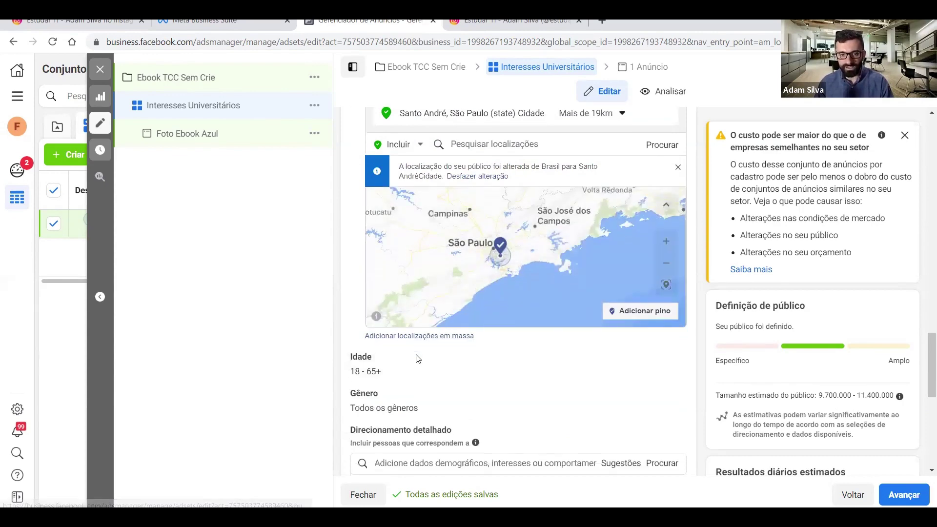
{"action": "left_click", "coordinate": [660, 254]}
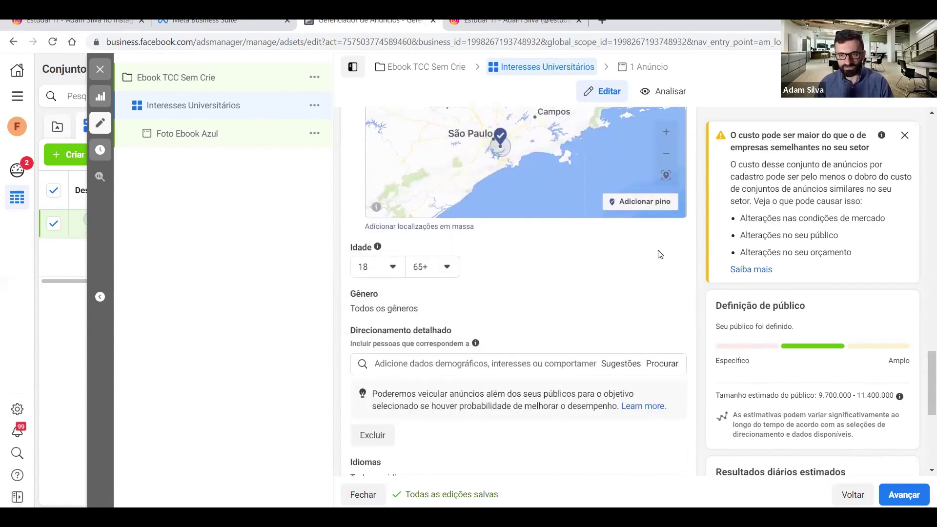
{"action": "left_click", "coordinate": [375, 267]}
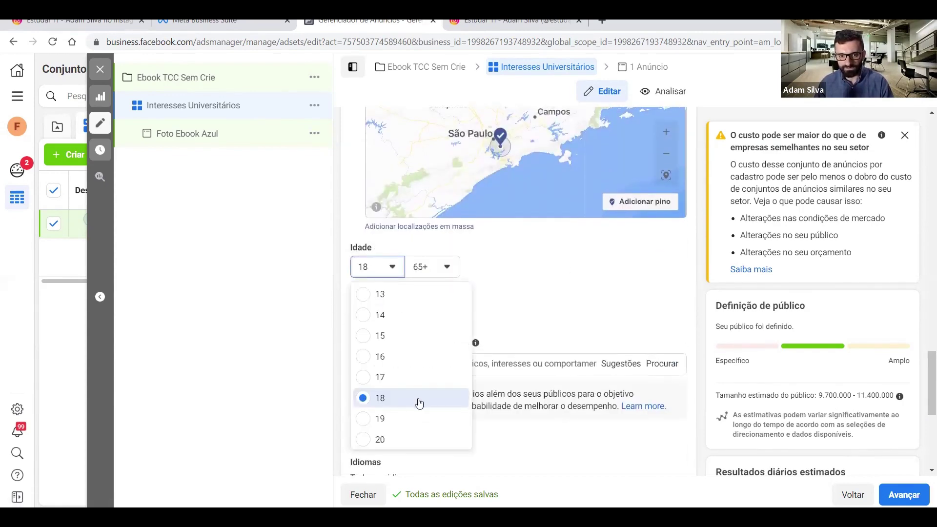
{"action": "scroll", "coordinate": [419, 399], "scroll_direction": "down", "scroll_amount": 4}
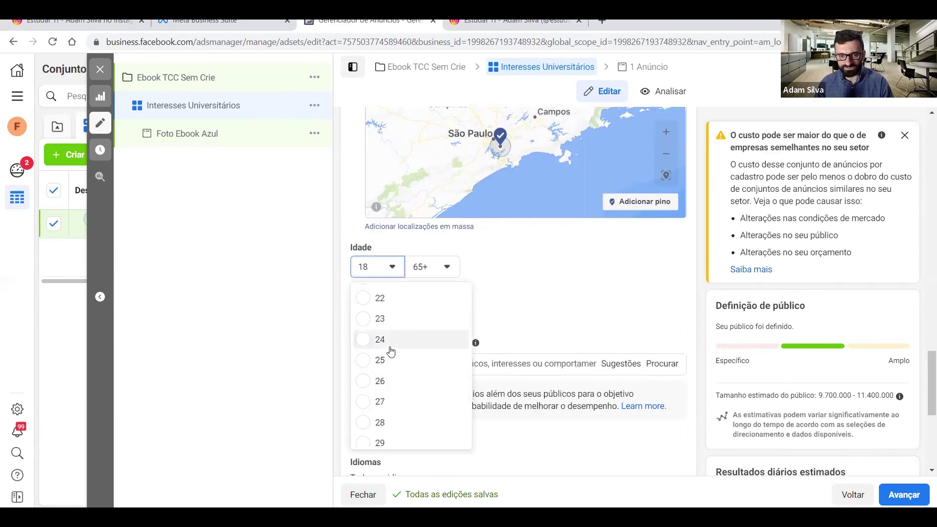
{"action": "left_click", "coordinate": [390, 342]}
{"action": "left_click", "coordinate": [392, 266]}
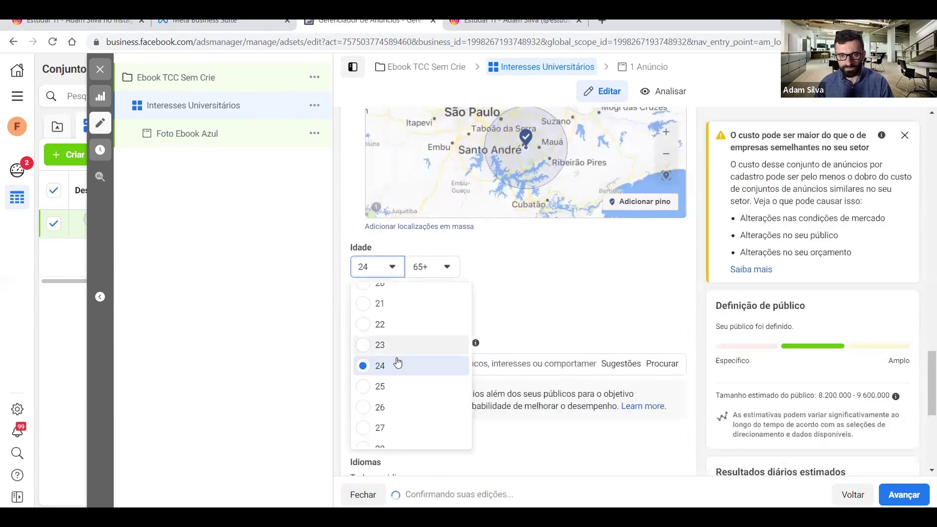
{"action": "left_click", "coordinate": [386, 388]}
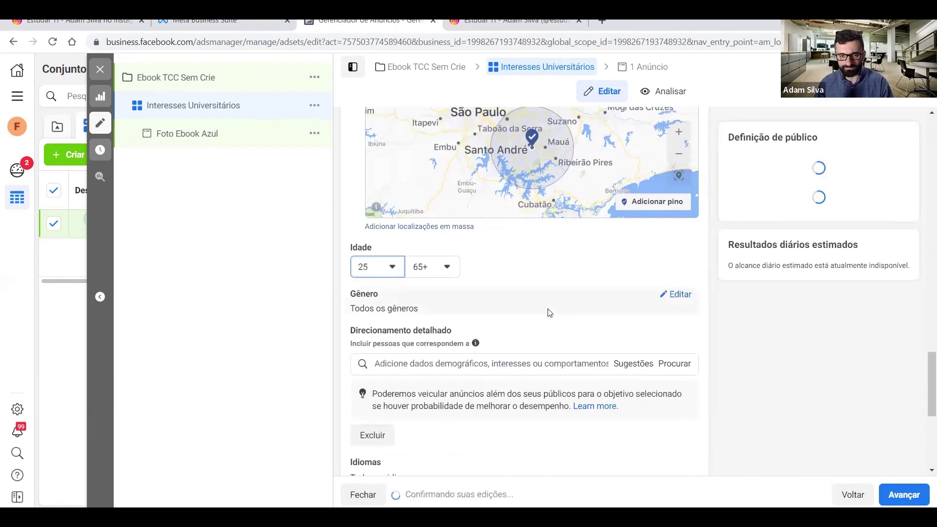
- Review the choices for the audience's maximum age and the available gender options
{"action": "left_click", "coordinate": [456, 264]}
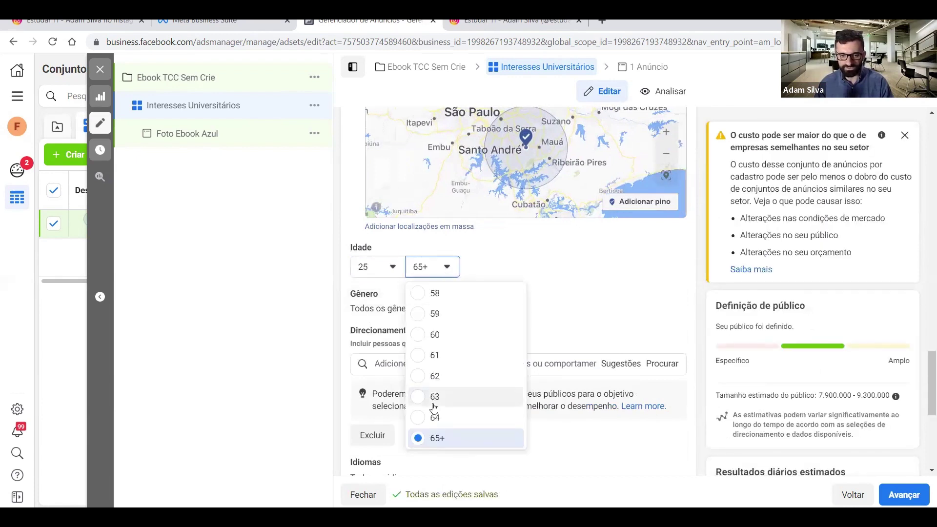
{"action": "scroll", "coordinate": [440, 397], "scroll_direction": "up", "scroll_amount": 2}
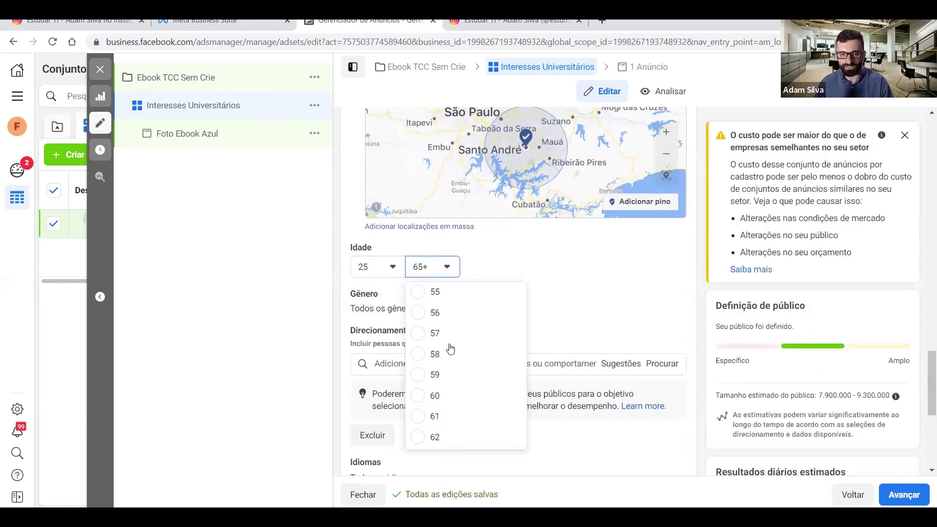
{"action": "left_click", "coordinate": [511, 273]}
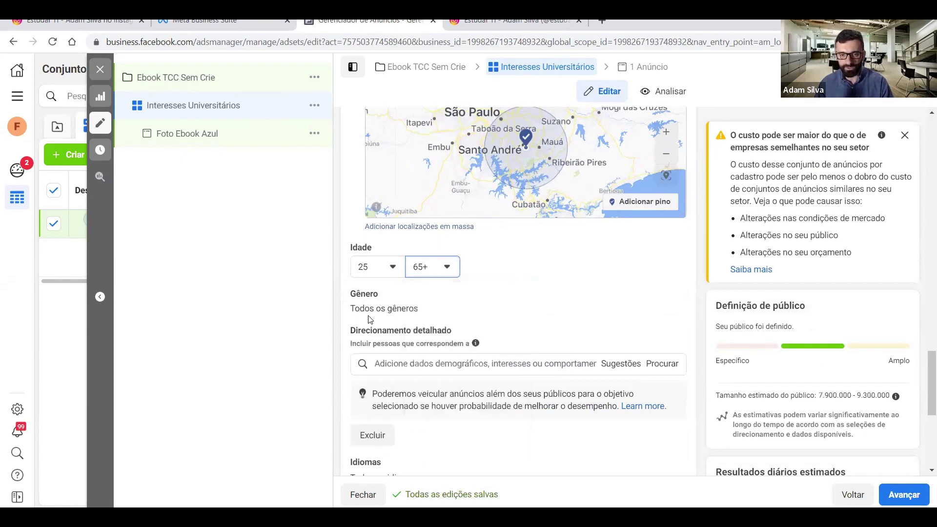
{"action": "left_click", "coordinate": [667, 299]}
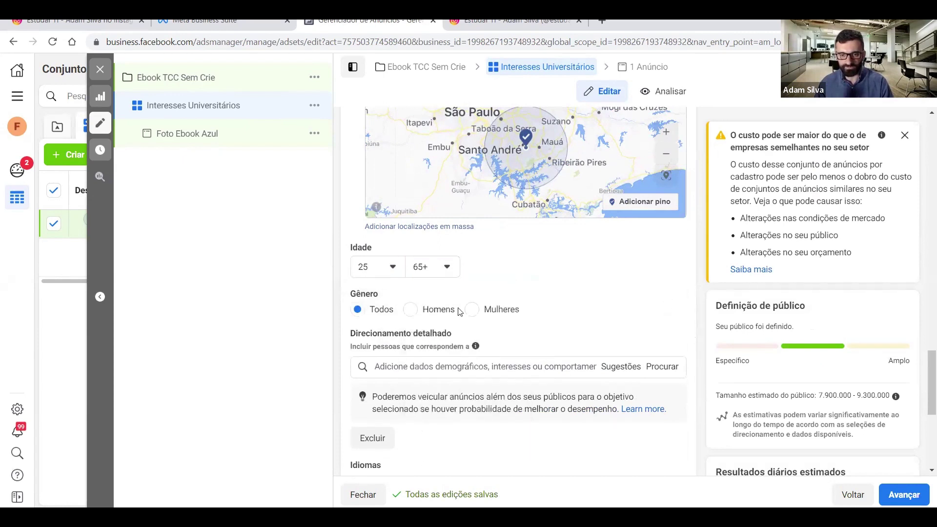
- Search the detailed targeting for "universitário" and add the interest Estudante to the audience
{"action": "scroll", "coordinate": [477, 316], "scroll_direction": "down", "scroll_amount": 3}
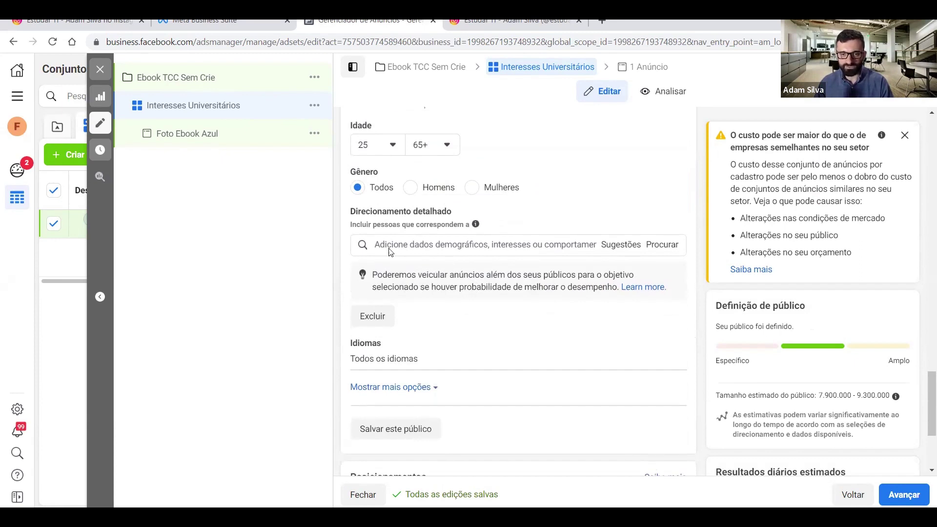
{"action": "left_click", "coordinate": [388, 248]}
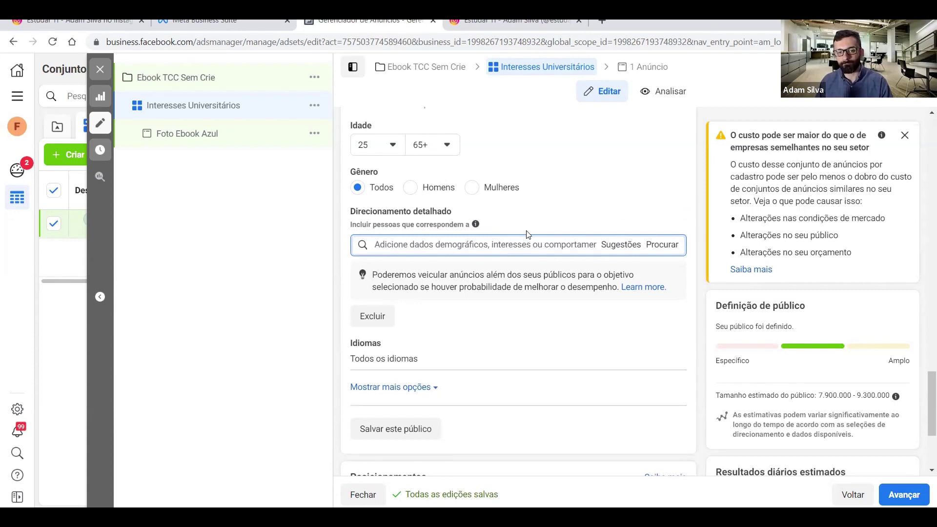
{"action": "type", "text": "un"}
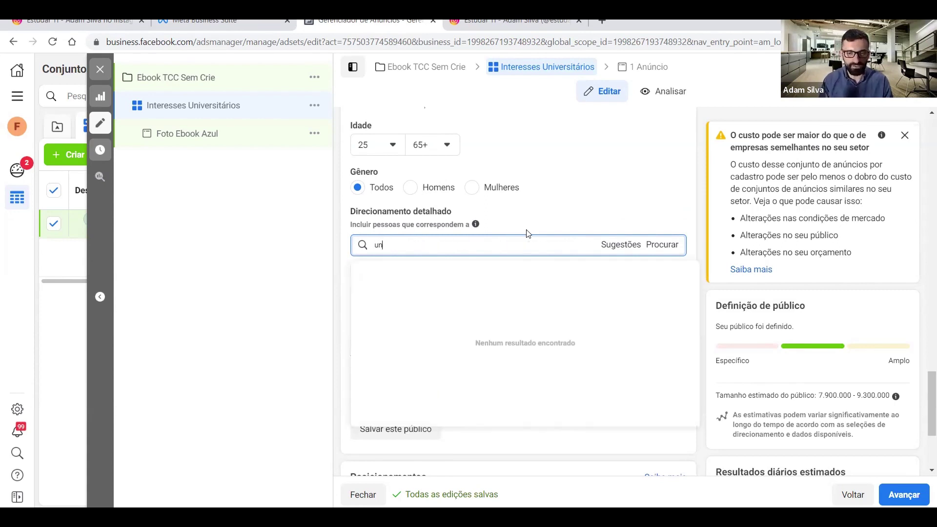
{"action": "type", "text": "iversi"}
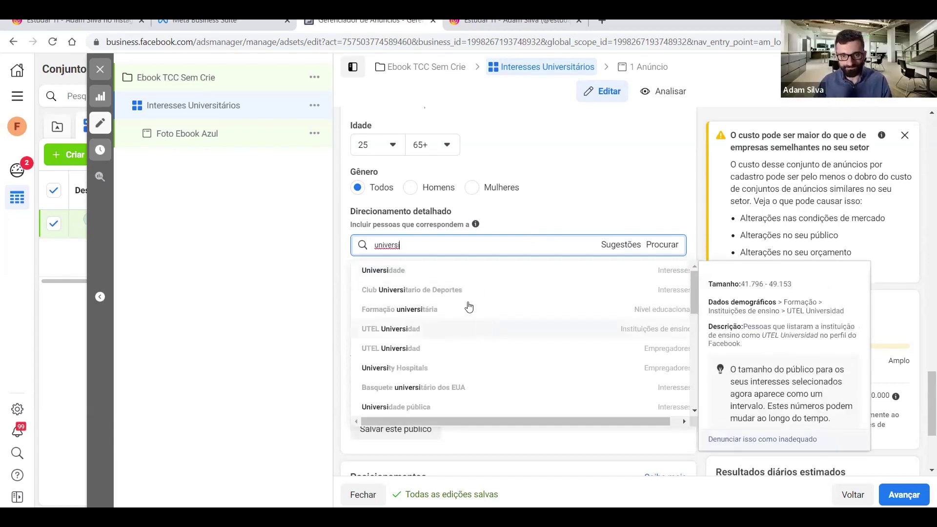
{"action": "scroll", "coordinate": [467, 306], "scroll_direction": "down", "scroll_amount": 3}
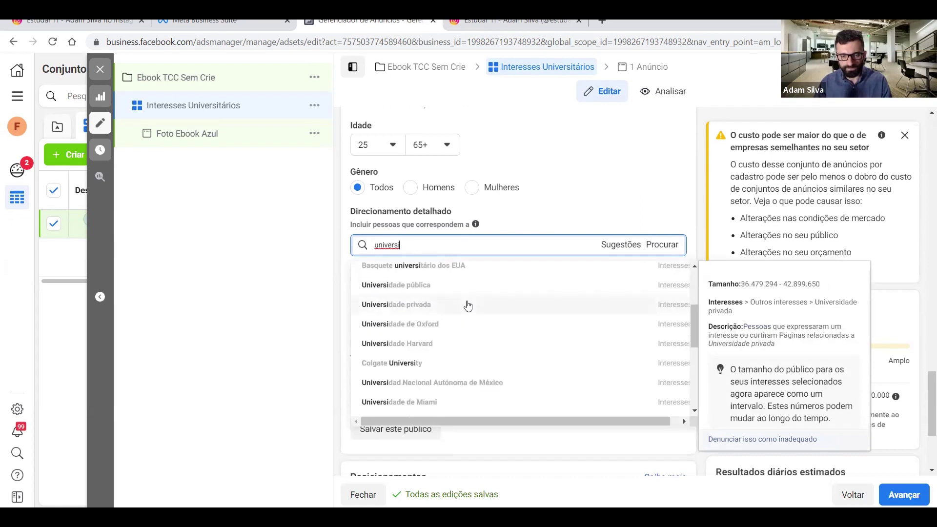
{"action": "scroll", "coordinate": [427, 326], "scroll_direction": "up", "scroll_amount": 2}
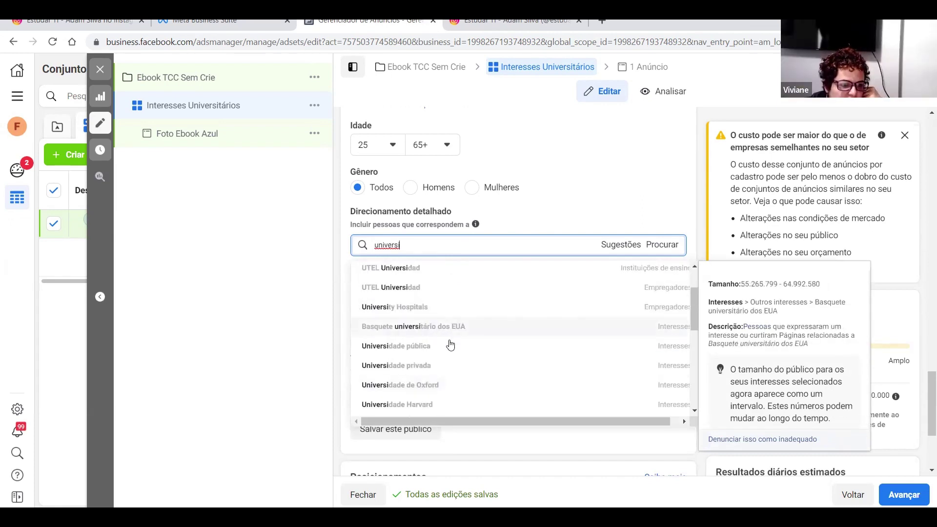
{"action": "scroll", "coordinate": [453, 349], "scroll_direction": "down", "scroll_amount": 2}
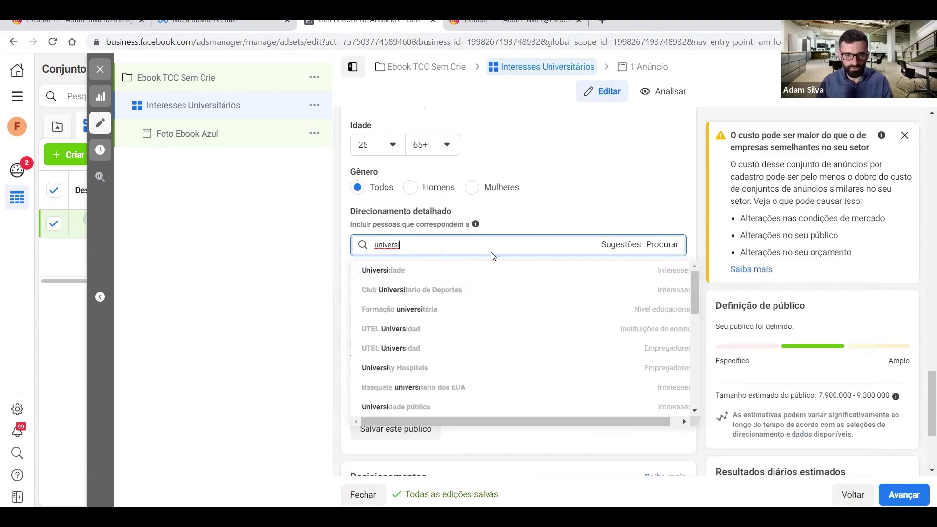
{"action": "scroll", "coordinate": [460, 273], "scroll_direction": "up", "scroll_amount": 4}
{"action": "type", "text": "tário"}
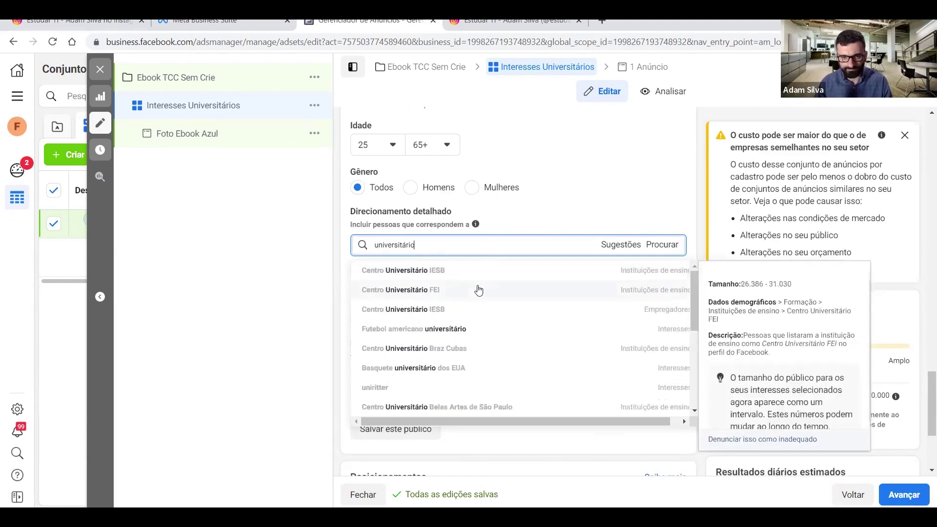
{"action": "scroll", "coordinate": [477, 299], "scroll_direction": "up", "scroll_amount": 1}
{"action": "scroll", "coordinate": [454, 385], "scroll_direction": "down", "scroll_amount": 3}
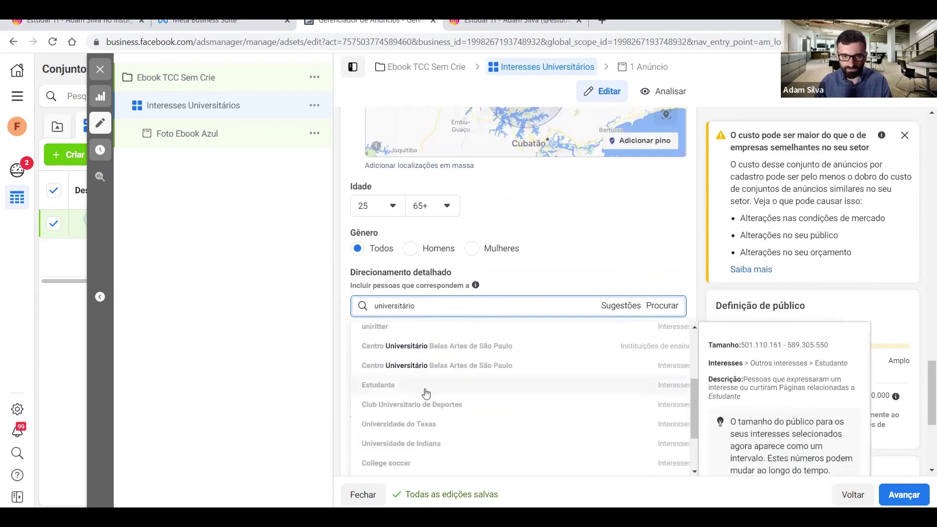
{"action": "left_click", "coordinate": [427, 385]}
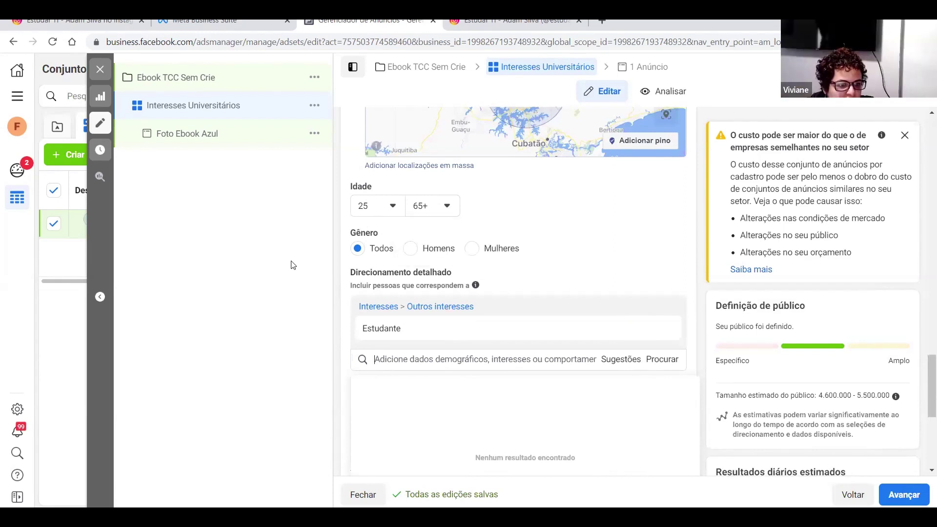
- Search the detailed targeting for "TCC" and clear the search term
{"action": "left_click", "coordinate": [417, 359]}
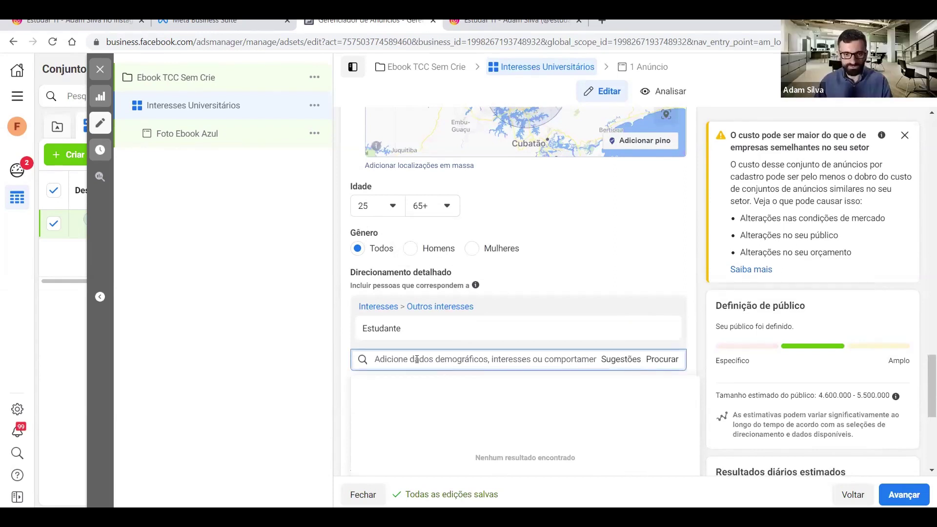
{"action": "type", "text": "TCC"}
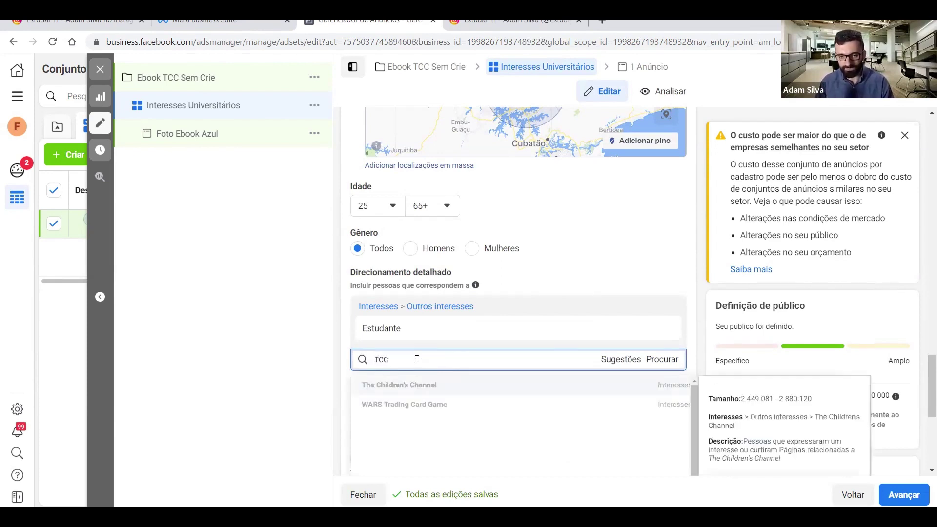
{"action": "key", "text": "BackSpace"}
{"action": "key", "text": "BackSpace"}
{"action": "key", "text": "BackSpace"}
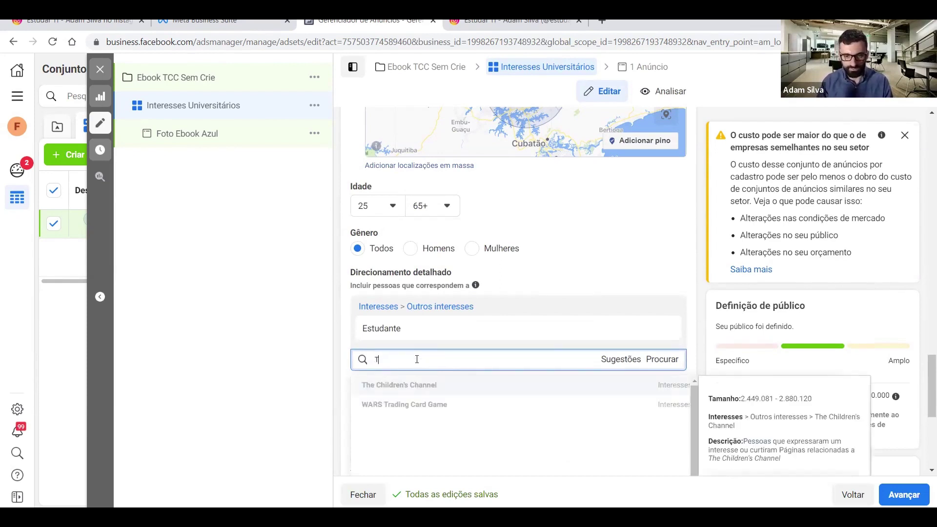
- Search the detailed targeting for "metodologia cientifica" and for "ABNT"
{"action": "type", "text": "met"}
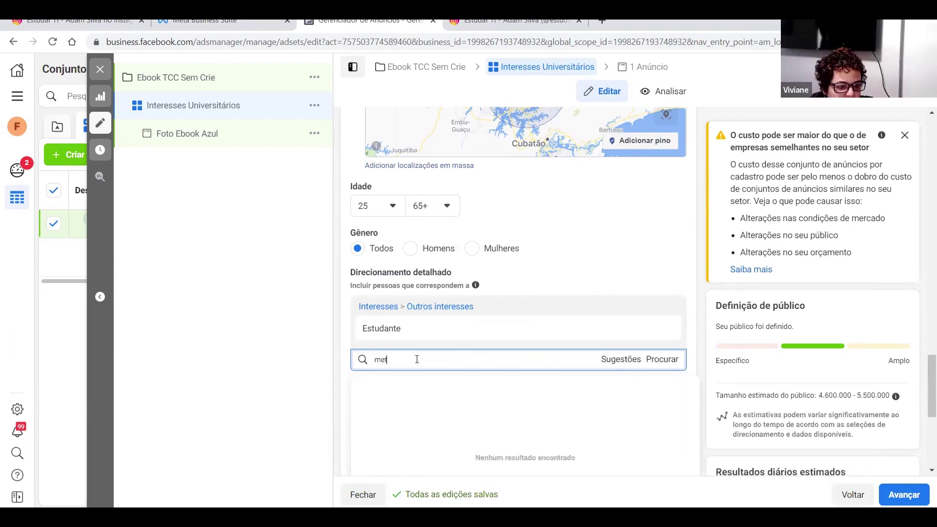
{"action": "type", "text": "odologia cien"}
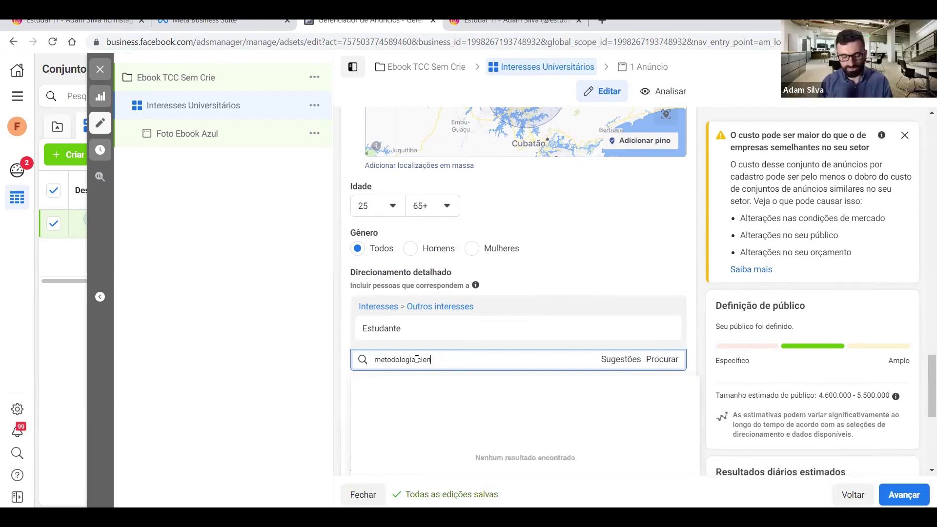
{"action": "type", "text": "tifica"}
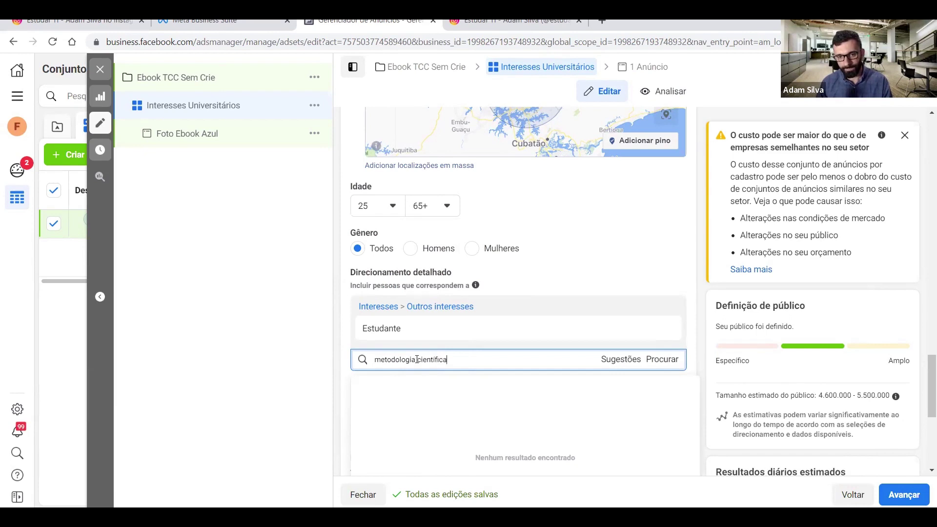
{"action": "key", "text": "ctrl+a"}
{"action": "key", "text": "BackSpace"}
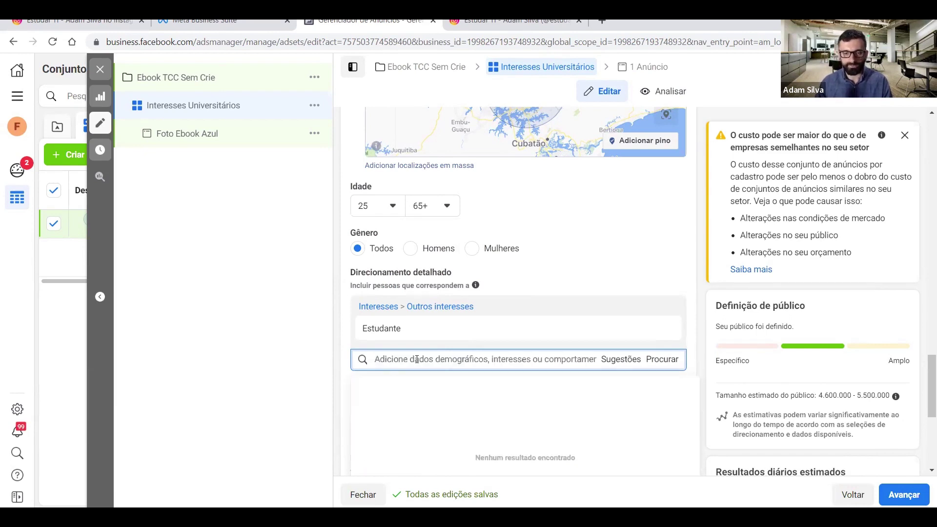
{"action": "scroll", "coordinate": [483, 271], "scroll_direction": "down", "scroll_amount": 1}
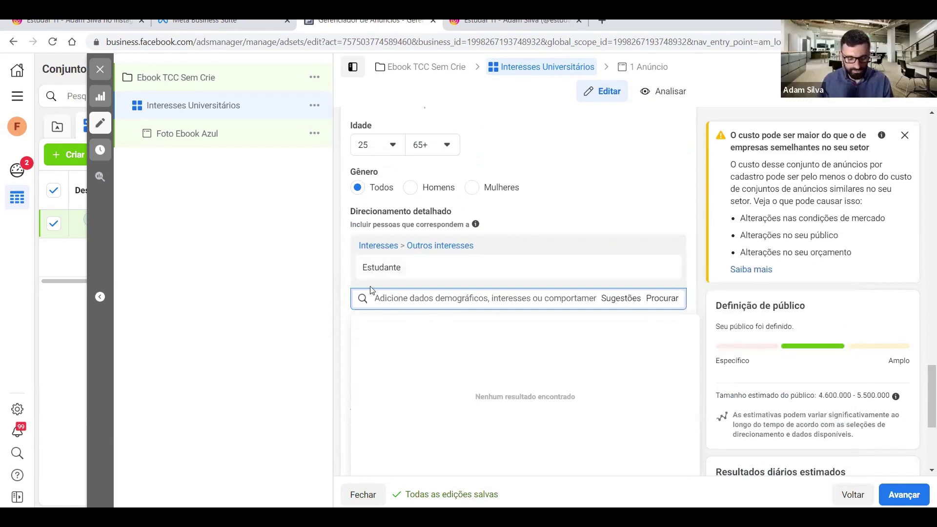
{"action": "type", "text": "ABNT"}
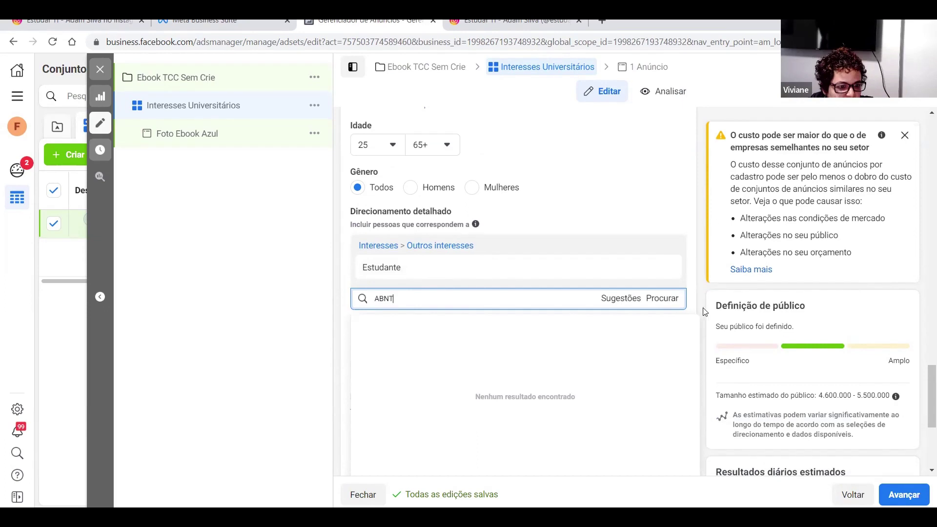
- Add the suggested interests Universidade, Ensino superior, Faculdade and Graduação to the detailed targeting
{"action": "left_click", "coordinate": [614, 309]}
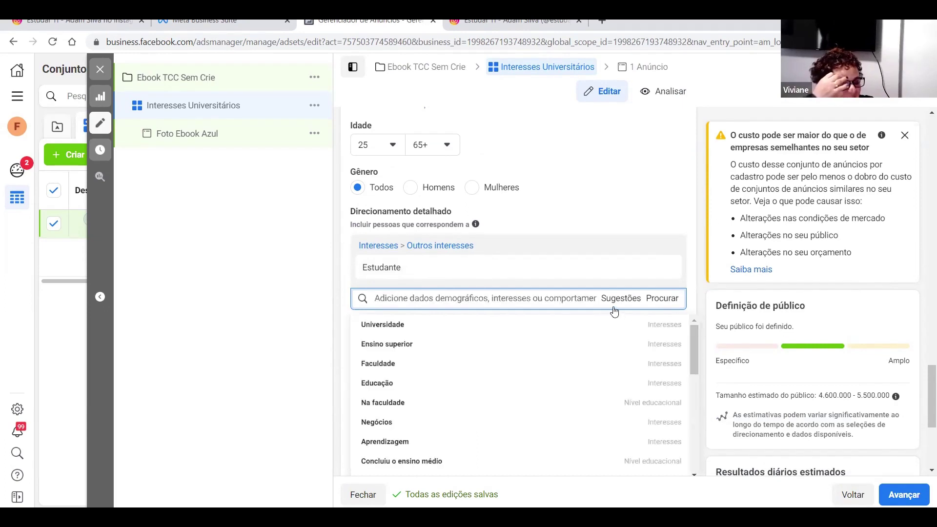
{"action": "mouse_move", "coordinate": [422, 335]}
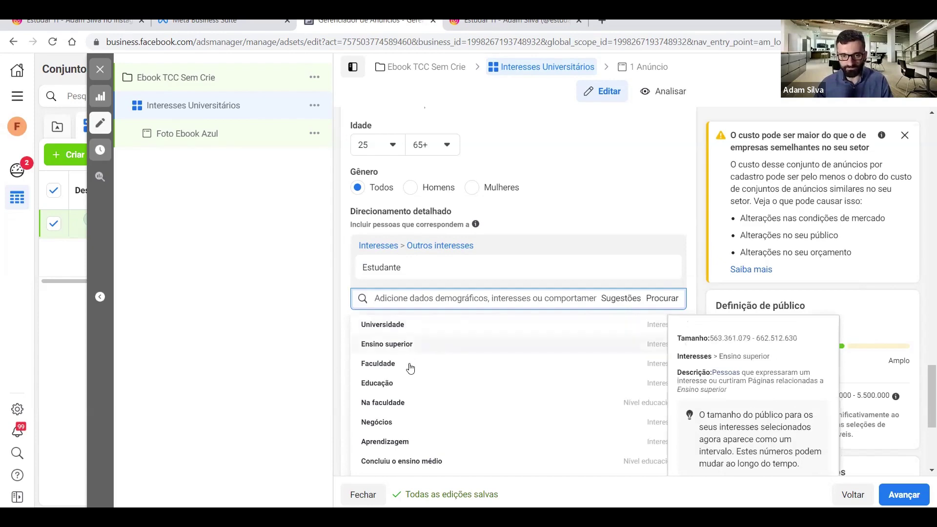
{"action": "left_click", "coordinate": [392, 335]}
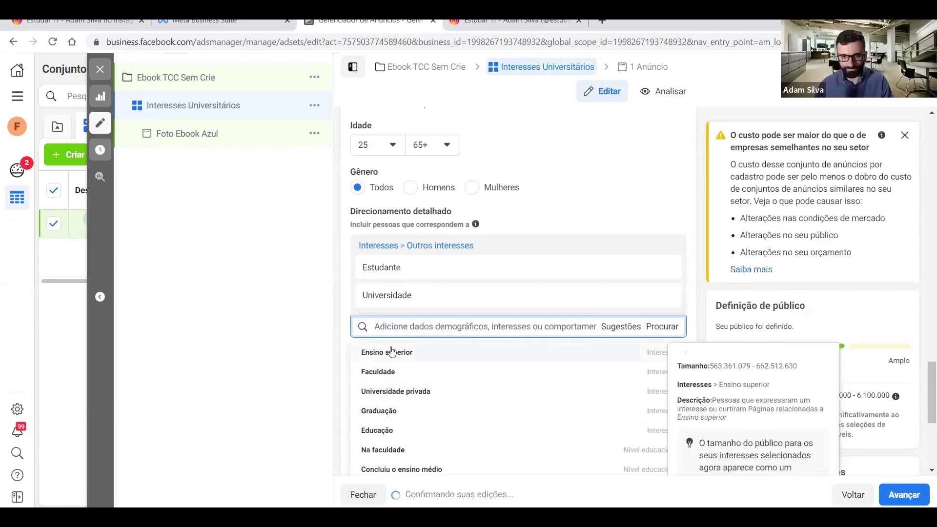
{"action": "left_click", "coordinate": [391, 352]}
{"action": "left_click", "coordinate": [394, 399]}
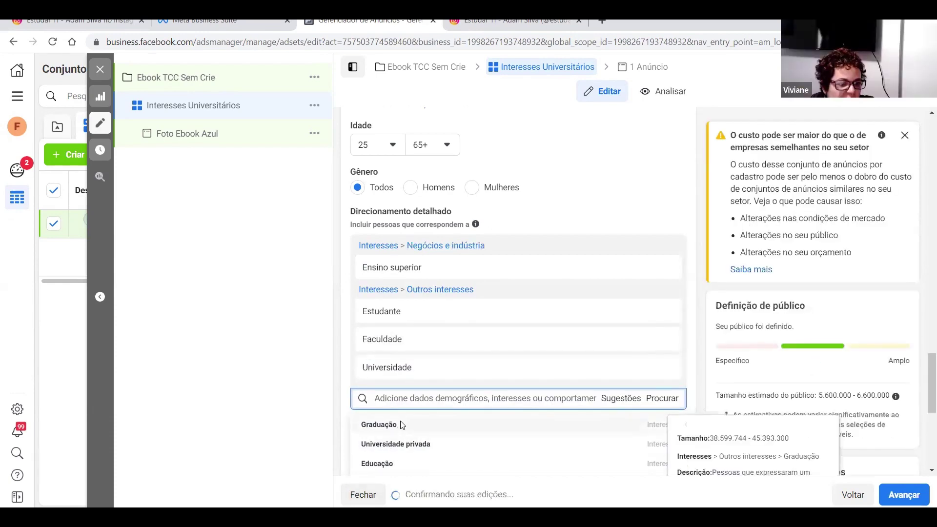
{"action": "left_click", "coordinate": [401, 425]}
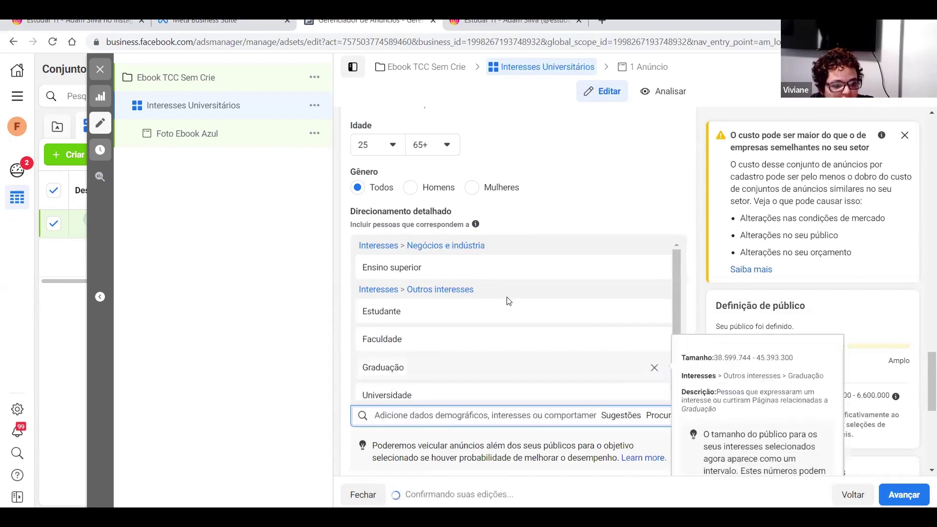
- Narrow the detailed targeting by adding a further condition that people must also match
{"action": "scroll", "coordinate": [620, 200], "scroll_direction": "down", "scroll_amount": 1}
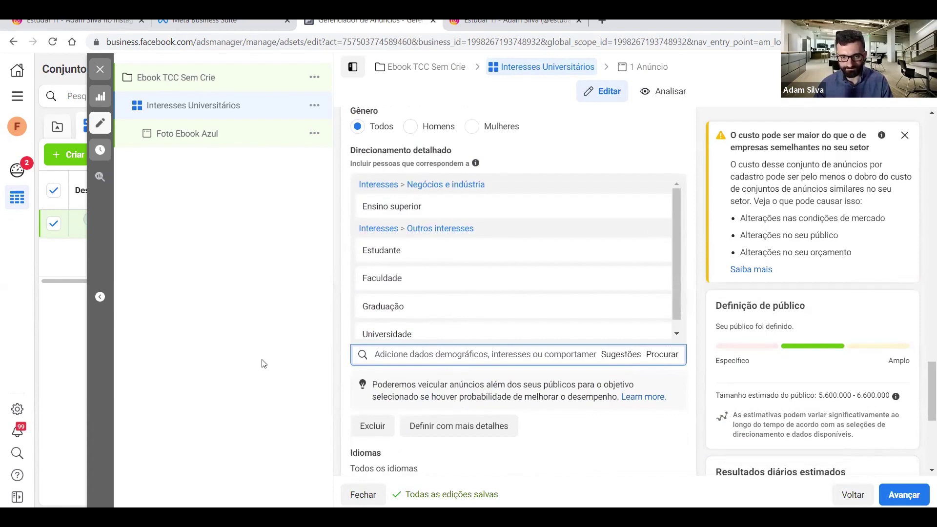
{"action": "scroll", "coordinate": [535, 272], "scroll_direction": "down", "scroll_amount": 3}
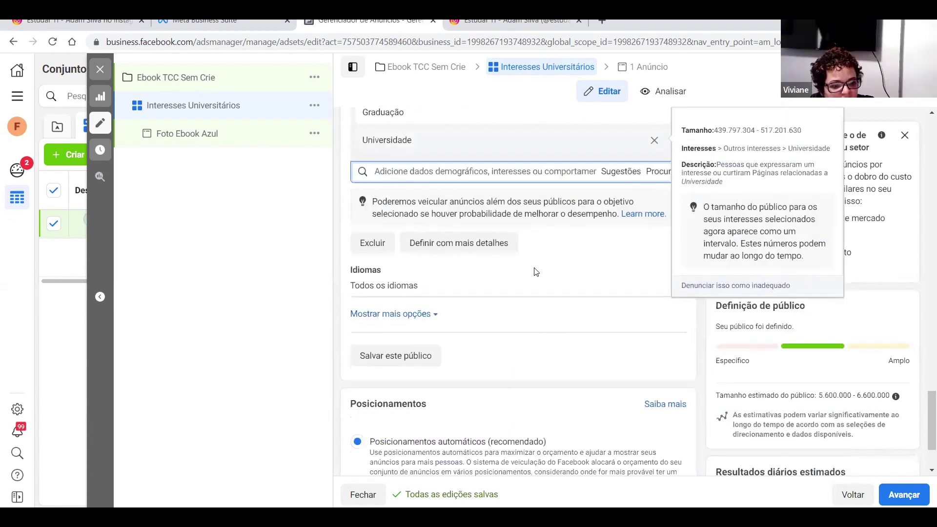
{"action": "scroll", "coordinate": [532, 264], "scroll_direction": "up", "scroll_amount": 3}
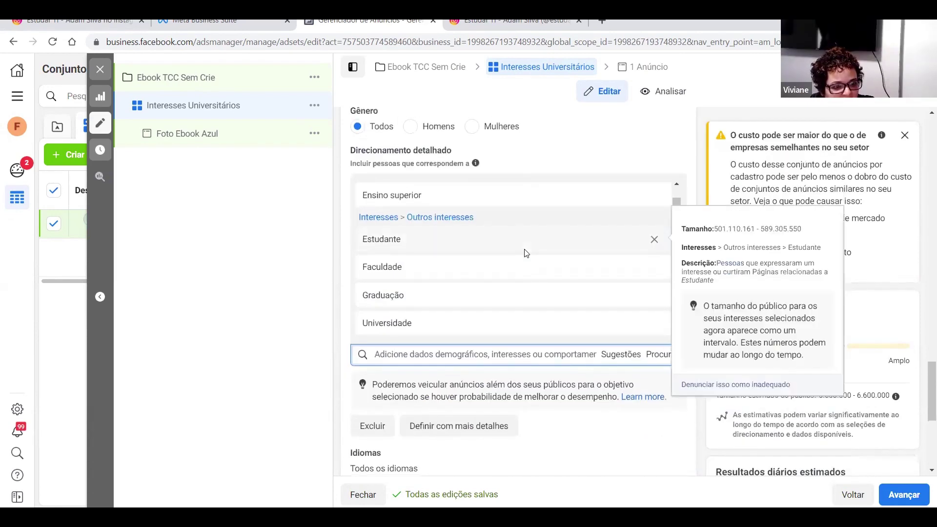
{"action": "scroll", "coordinate": [526, 251], "scroll_direction": "down", "scroll_amount": 1}
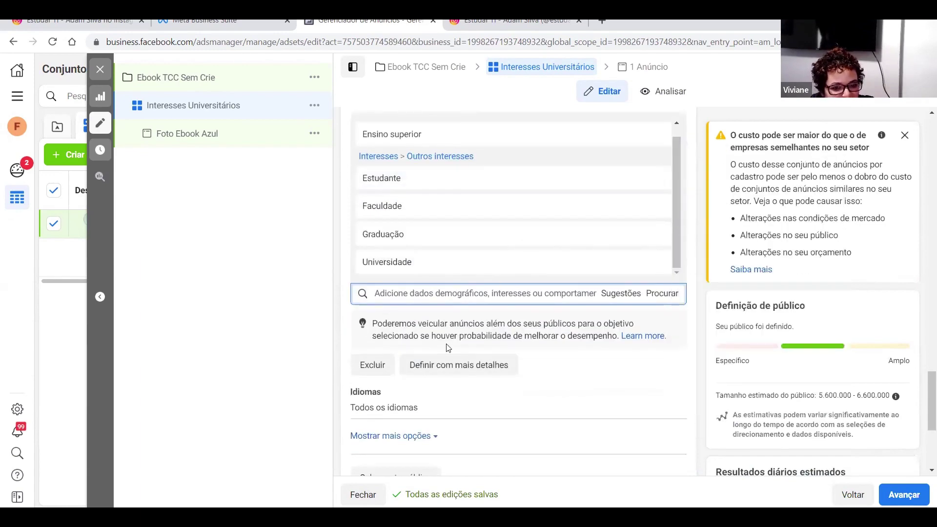
{"action": "left_click", "coordinate": [432, 379]}
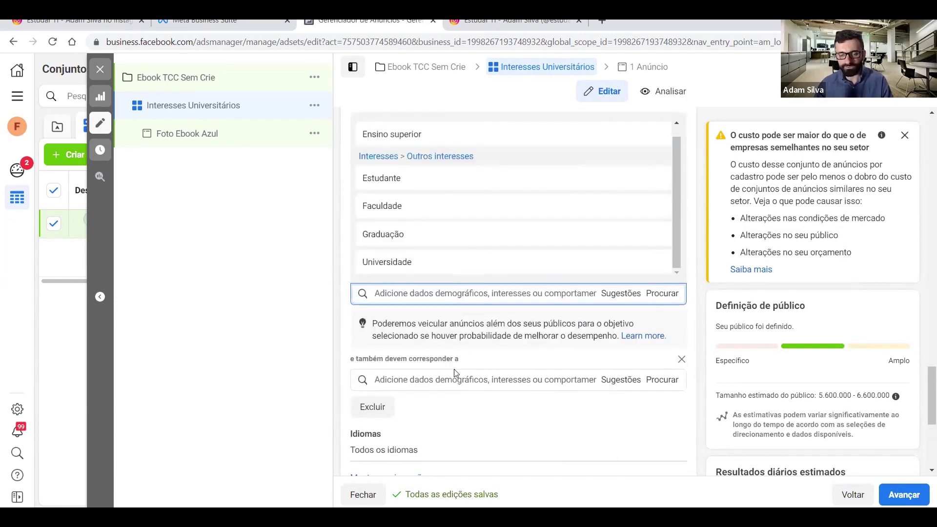
{"action": "scroll", "coordinate": [481, 371], "scroll_direction": "up", "scroll_amount": 3}
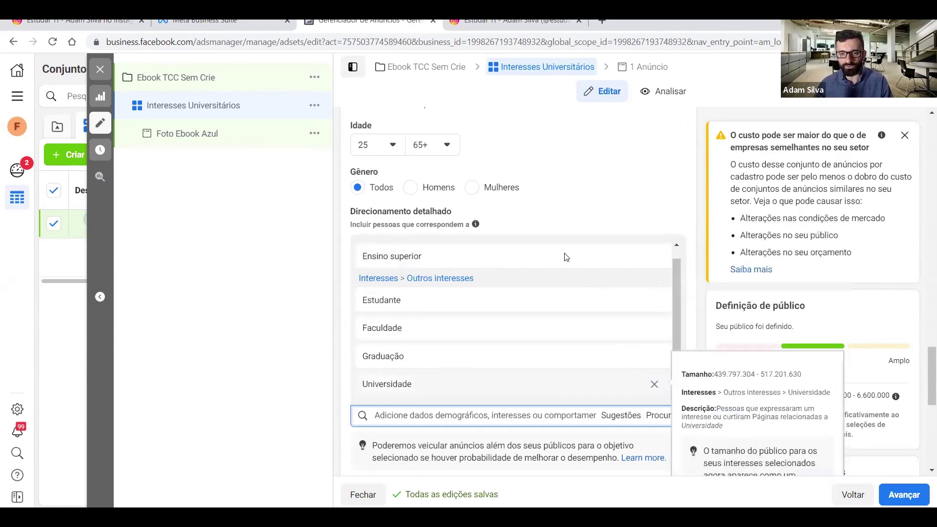
{"action": "mouse_move", "coordinate": [474, 363]}
{"action": "scroll", "coordinate": [473, 363], "scroll_direction": "down", "scroll_amount": 3}
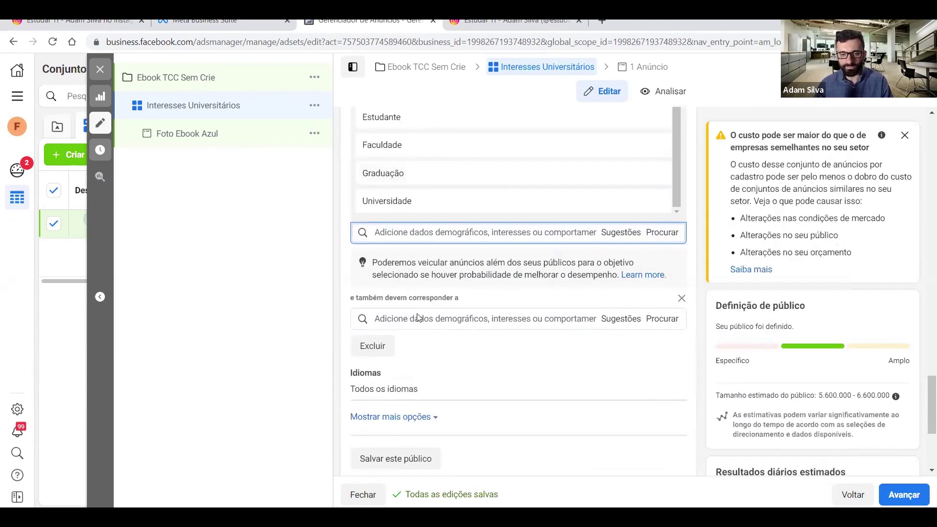
- Add the suggested job title E-Learning Manager to the condition people must also match
{"action": "left_click", "coordinate": [431, 319]}
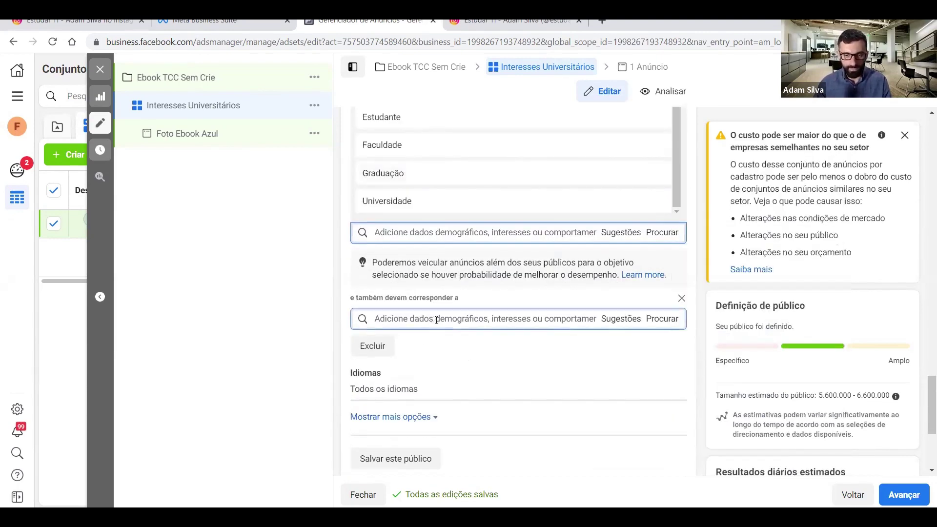
{"action": "left_click", "coordinate": [632, 320]}
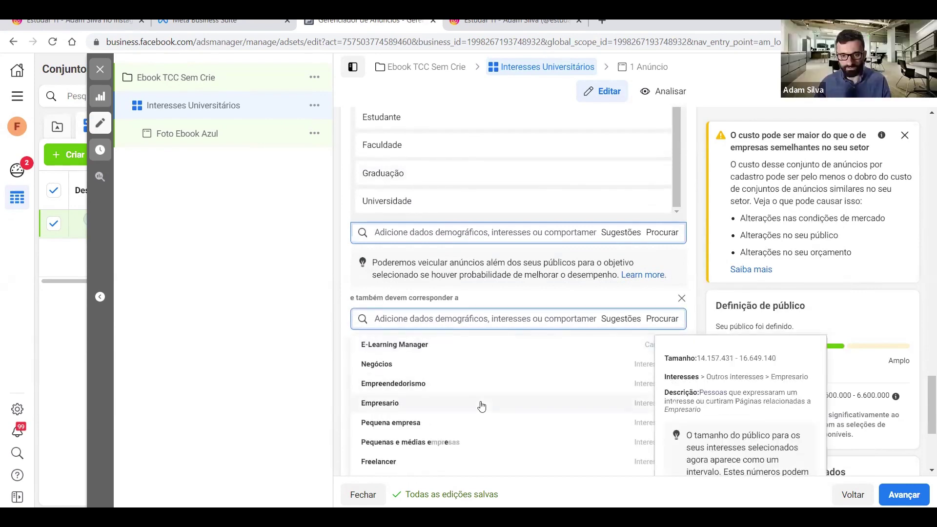
{"action": "scroll", "coordinate": [482, 406], "scroll_direction": "down", "scroll_amount": 1}
{"action": "scroll", "coordinate": [399, 374], "scroll_direction": "up", "scroll_amount": 1}
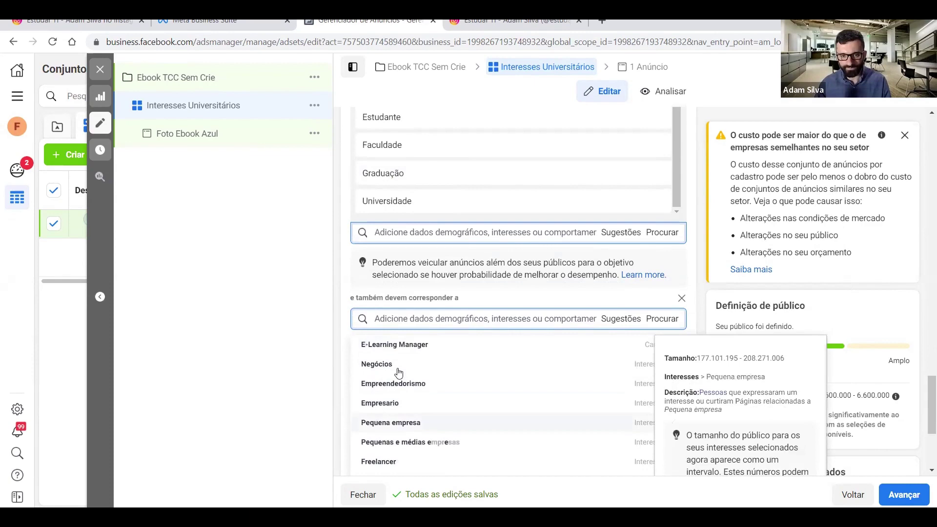
{"action": "left_click", "coordinate": [418, 350]}
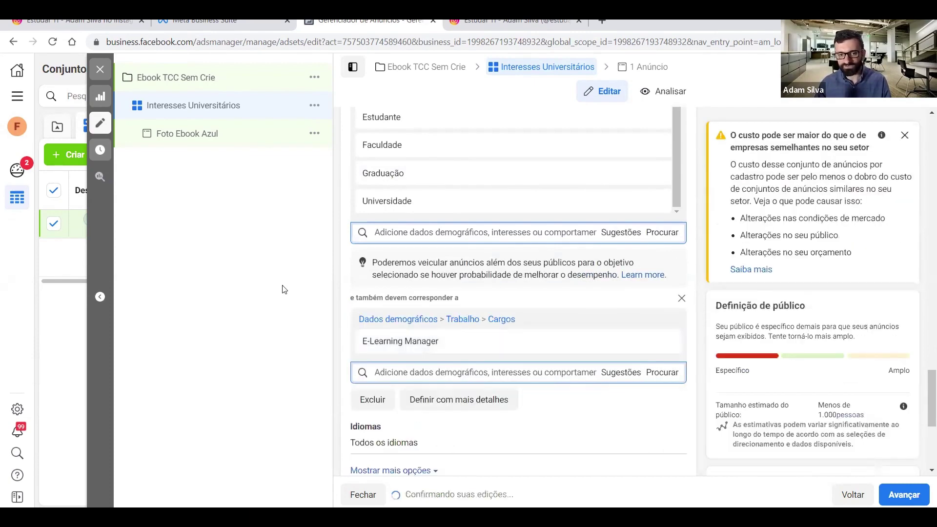
- Check the audience definition and remove E-Learning Manager from the narrowing condition
{"action": "scroll", "coordinate": [497, 244], "scroll_direction": "down", "scroll_amount": 4}
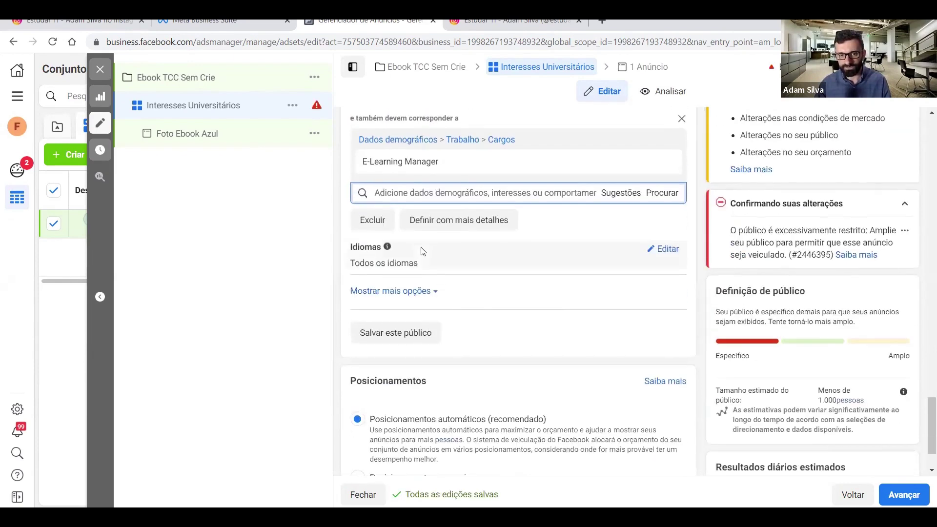
{"action": "scroll", "coordinate": [422, 254], "scroll_direction": "up", "scroll_amount": 4}
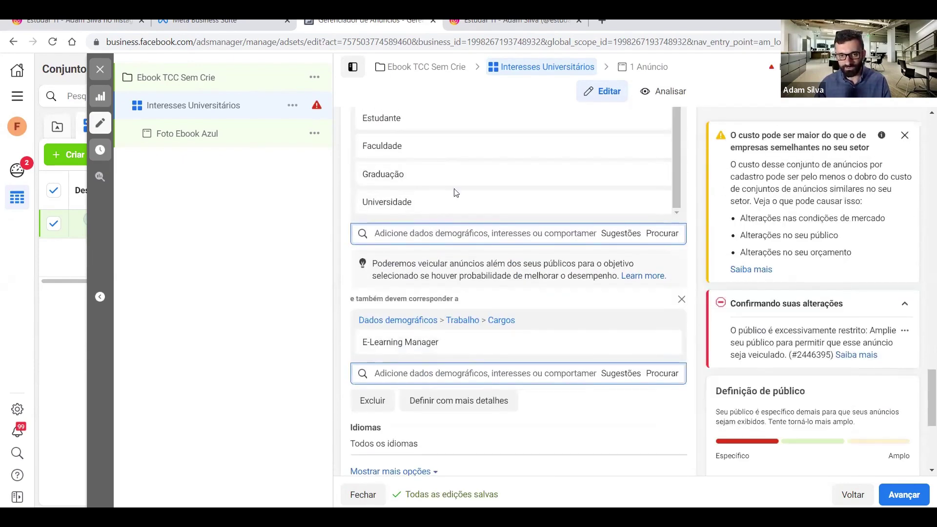
{"action": "scroll", "coordinate": [454, 220], "scroll_direction": "up", "scroll_amount": 3}
{"action": "scroll", "coordinate": [456, 293], "scroll_direction": "down", "scroll_amount": 4}
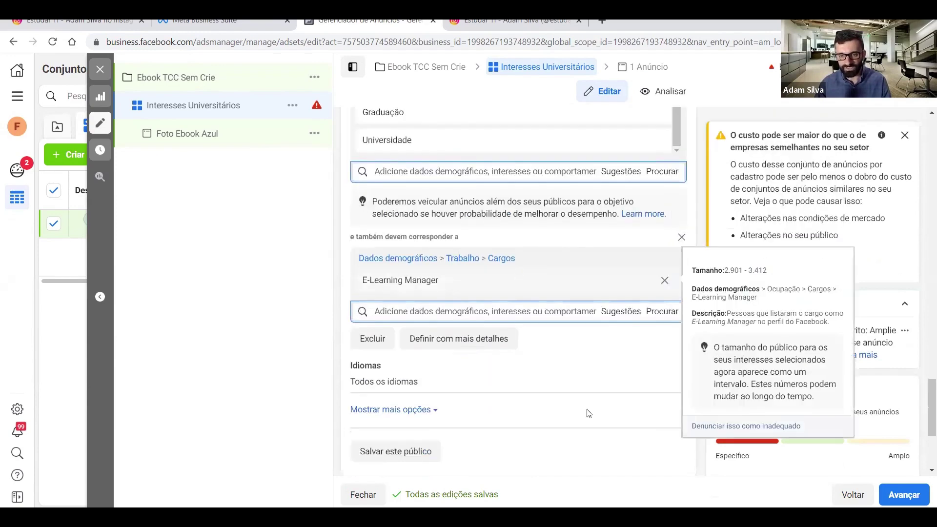
{"action": "scroll", "coordinate": [781, 391], "scroll_direction": "down", "scroll_amount": 3}
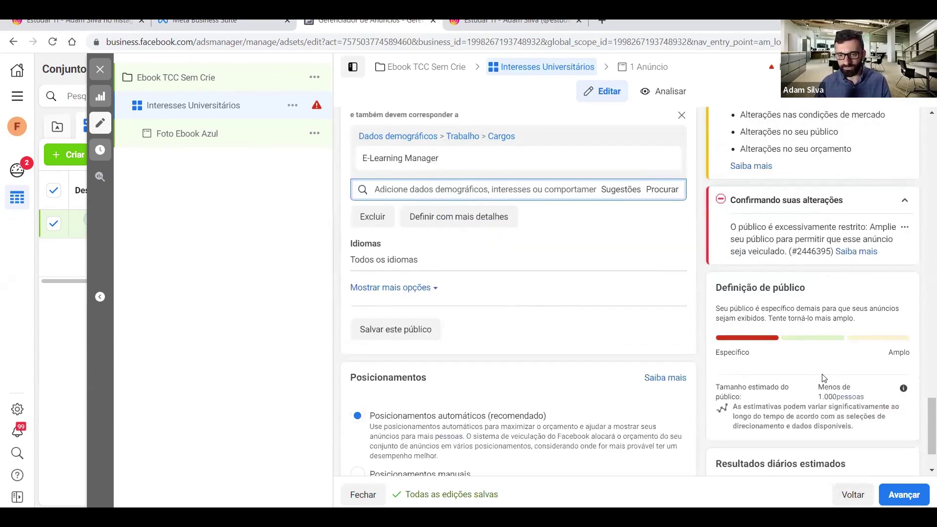
{"action": "scroll", "coordinate": [678, 325], "scroll_direction": "up", "scroll_amount": 3}
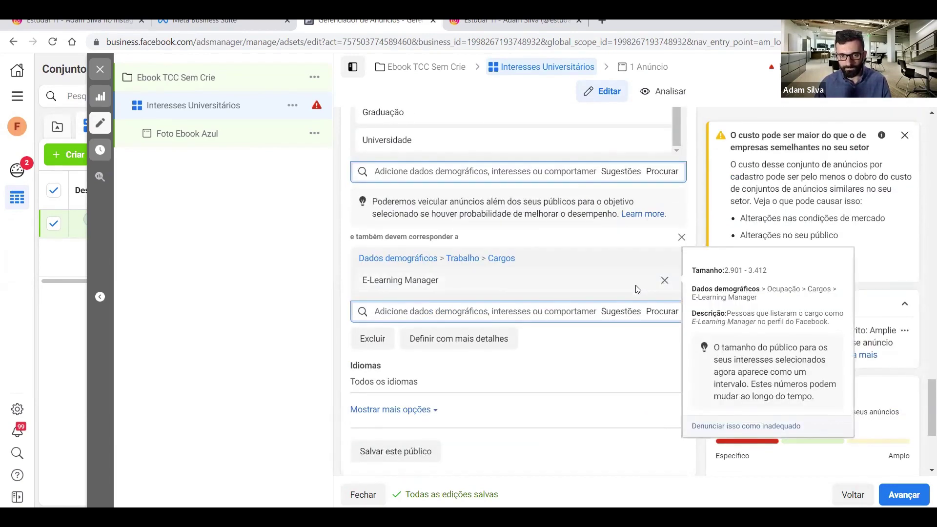
{"action": "left_click", "coordinate": [665, 280]}
- Add the suggested interest WordPress to the condition people must also match
{"action": "left_click", "coordinate": [403, 257]}
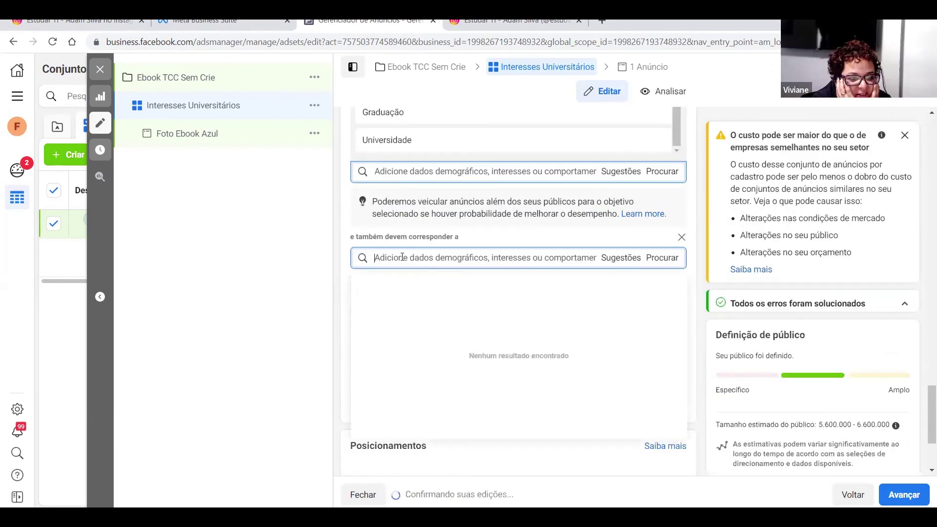
{"action": "left_click", "coordinate": [613, 261]}
{"action": "mouse_move", "coordinate": [460, 332]}
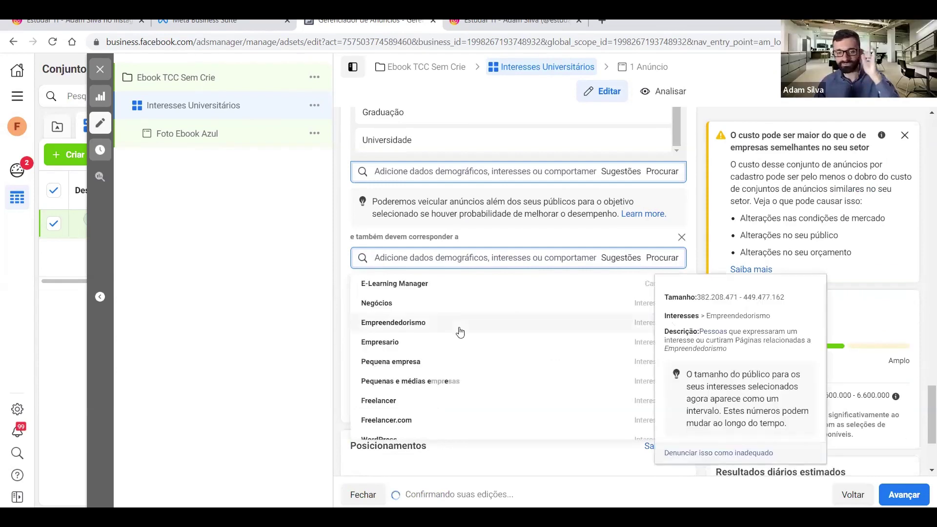
{"action": "scroll", "coordinate": [472, 366], "scroll_direction": "down", "scroll_amount": 2}
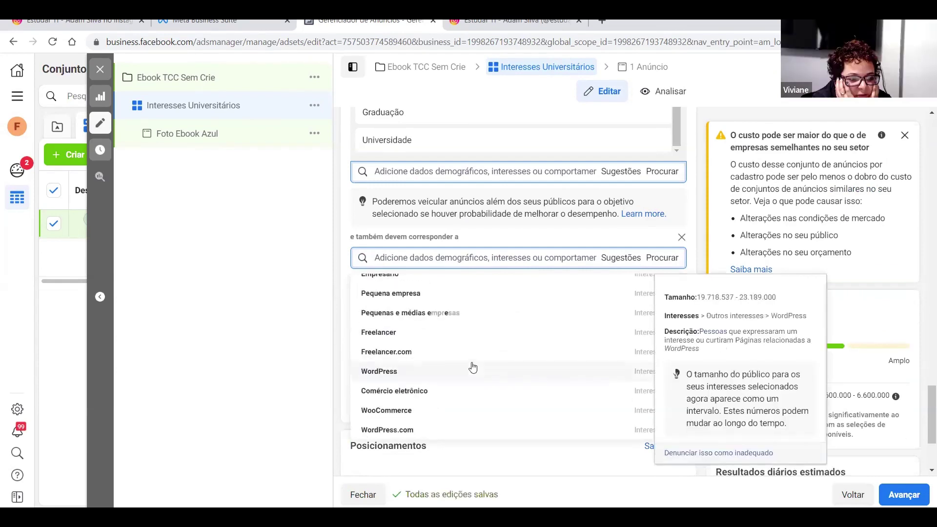
{"action": "scroll", "coordinate": [445, 277], "scroll_direction": "down", "scroll_amount": 3}
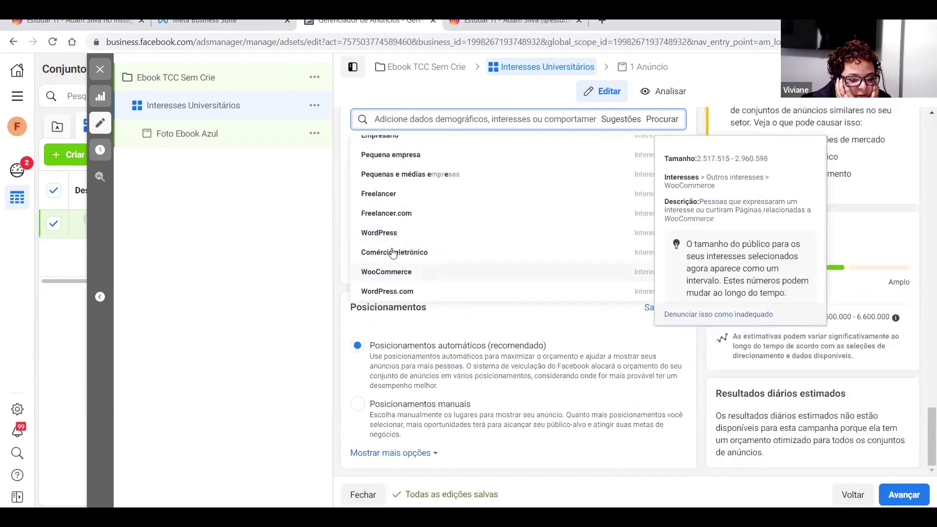
{"action": "left_click", "coordinate": [380, 234]}
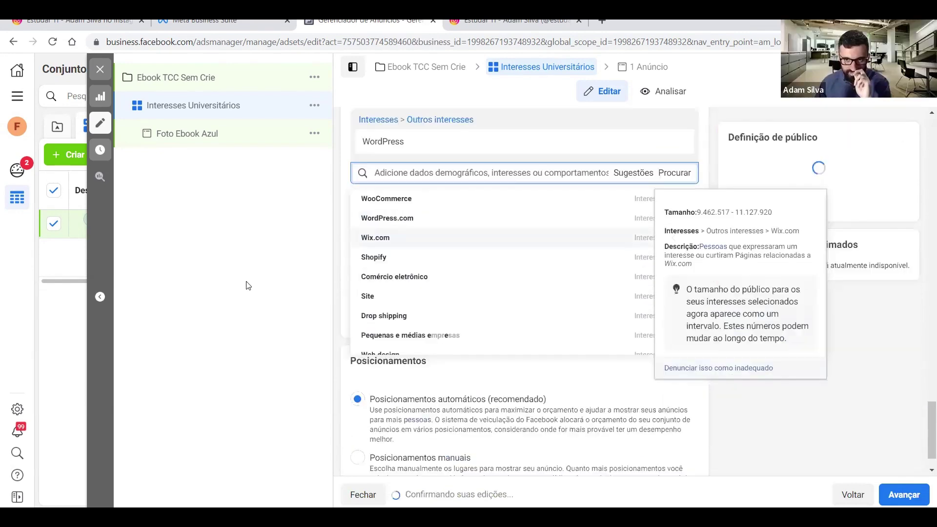
- Search the narrowing condition for "EAD" and add the interest EAD alongside WordPress
{"action": "scroll", "coordinate": [494, 193], "scroll_direction": "up", "scroll_amount": 3}
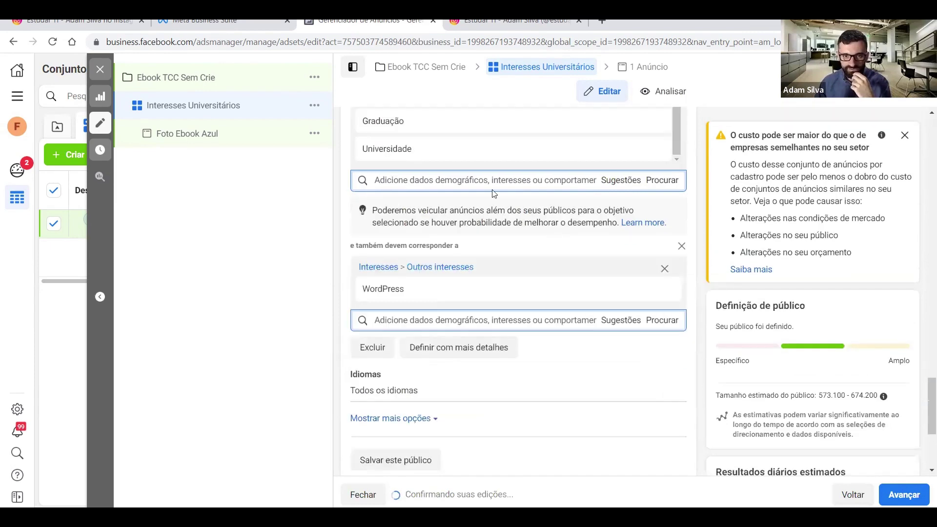
{"action": "scroll", "coordinate": [493, 193], "scroll_direction": "up", "scroll_amount": 2}
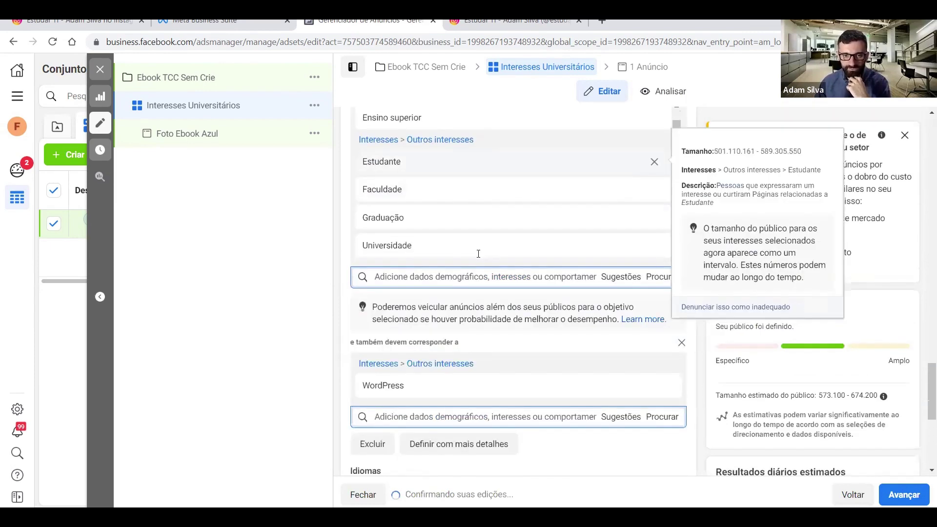
{"action": "scroll", "coordinate": [478, 254], "scroll_direction": "down", "scroll_amount": 2}
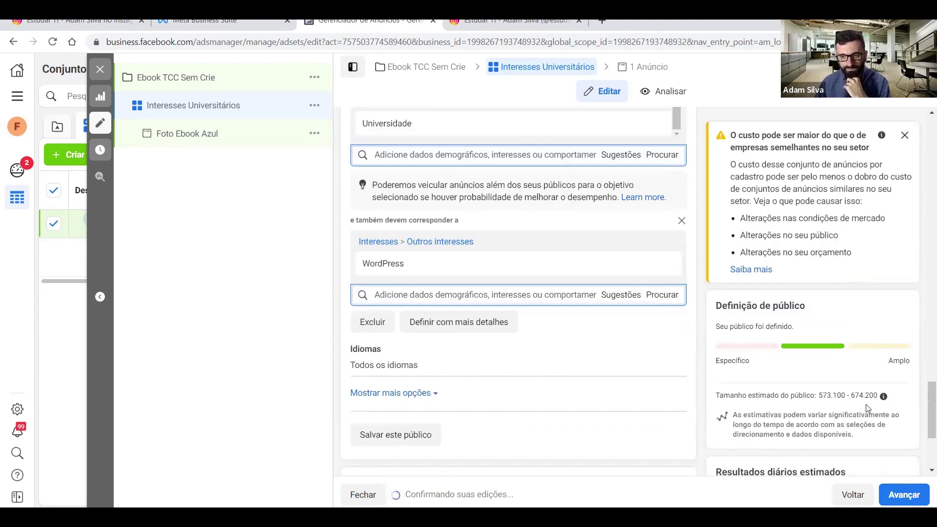
{"action": "left_click", "coordinate": [566, 289]}
{"action": "type", "text": "EAD"}
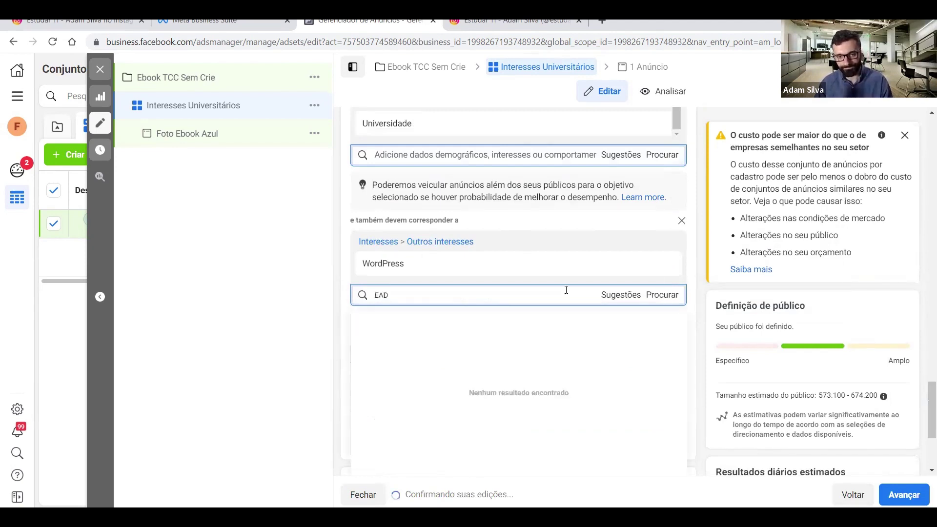
{"action": "left_click", "coordinate": [408, 320]}
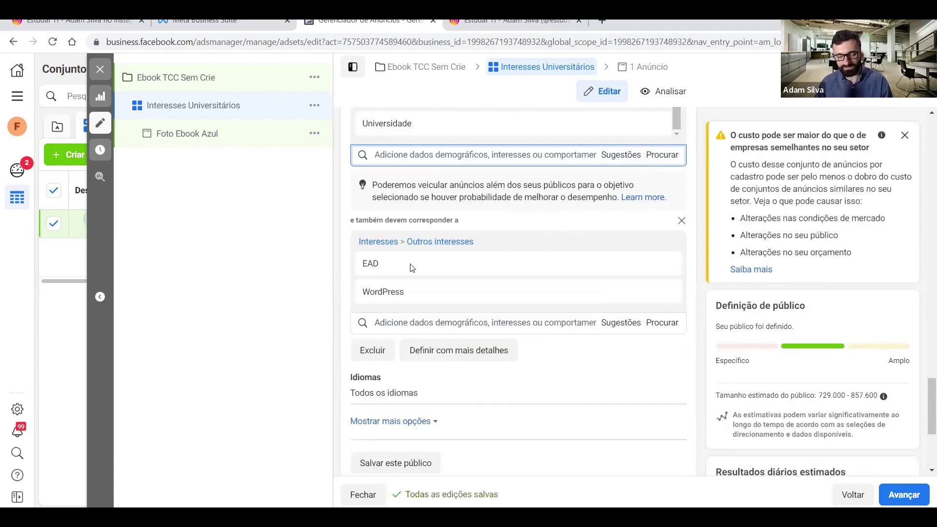
- Review the audience's location, age, gender, included interests and narrowing interests
{"action": "scroll", "coordinate": [486, 169], "scroll_direction": "up", "scroll_amount": 1}
{"action": "scroll", "coordinate": [481, 219], "scroll_direction": "up", "scroll_amount": 3}
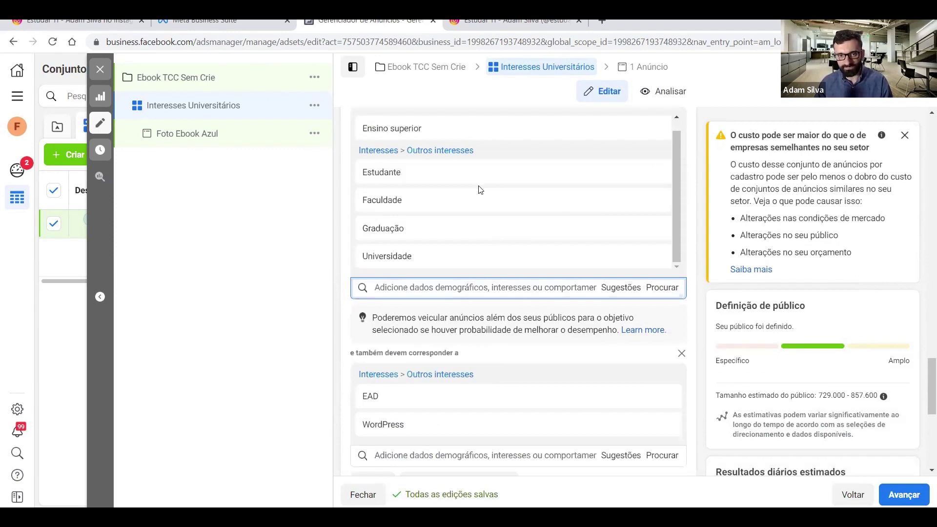
{"action": "scroll", "coordinate": [478, 189], "scroll_direction": "down", "scroll_amount": 2}
{"action": "scroll", "coordinate": [469, 267], "scroll_direction": "down", "scroll_amount": 3}
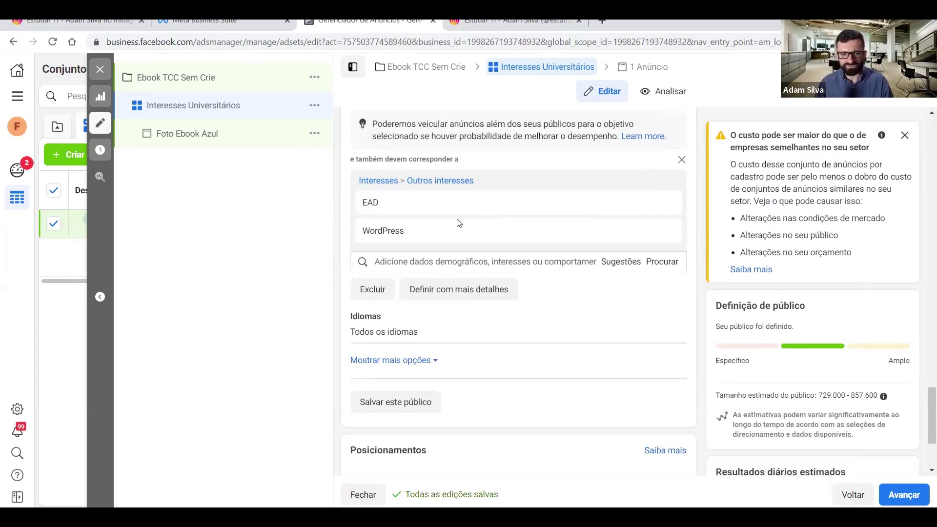
{"action": "scroll", "coordinate": [459, 223], "scroll_direction": "down", "scroll_amount": 3}
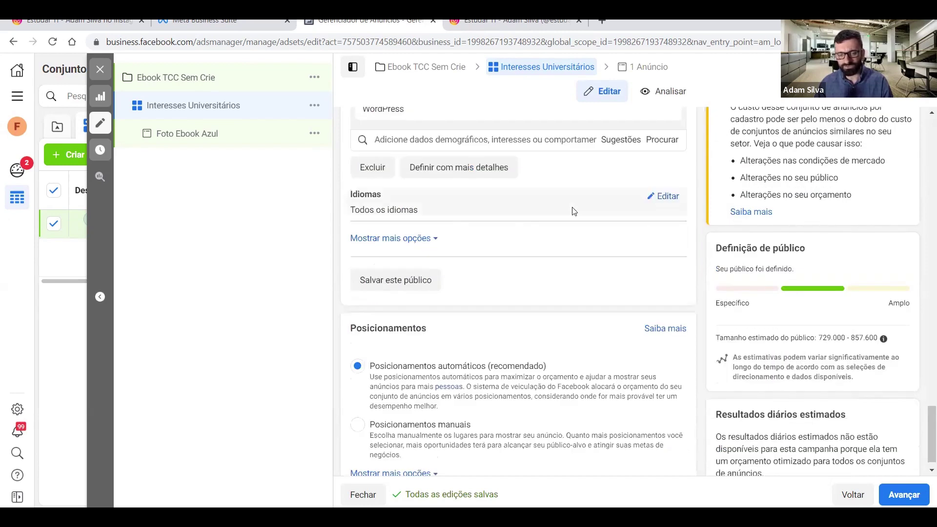
{"action": "scroll", "coordinate": [568, 207], "scroll_direction": "up", "scroll_amount": 6}
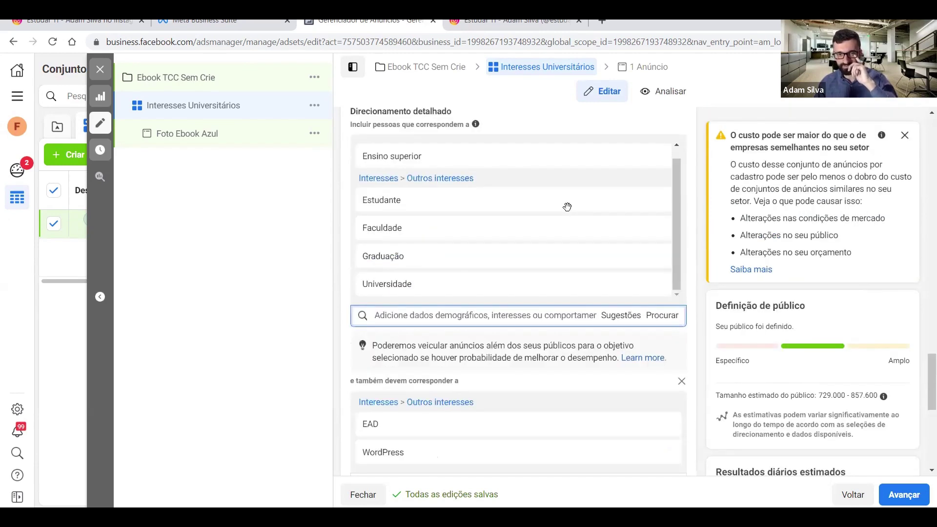
{"action": "scroll", "coordinate": [576, 286], "scroll_direction": "up", "scroll_amount": 4}
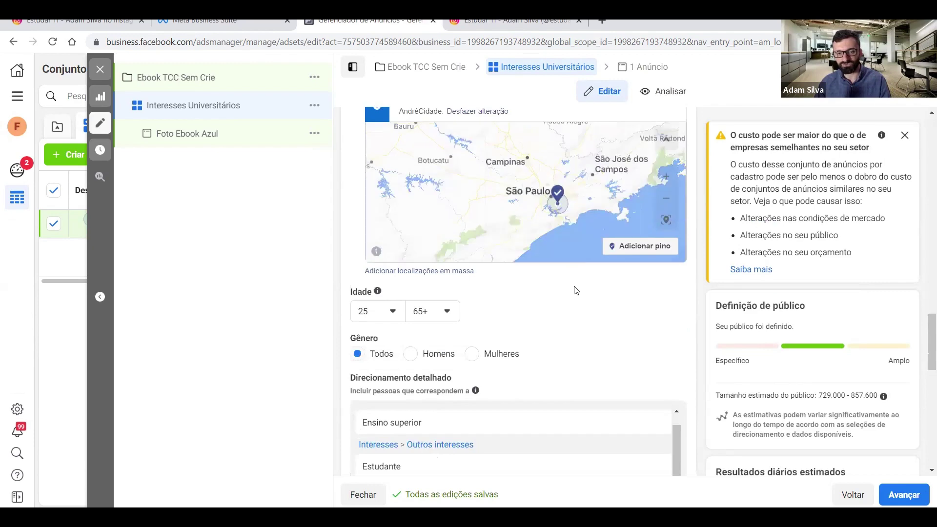
{"action": "scroll", "coordinate": [576, 291], "scroll_direction": "down", "scroll_amount": 5}
{"action": "scroll", "coordinate": [576, 291], "scroll_direction": "down", "scroll_amount": 3}
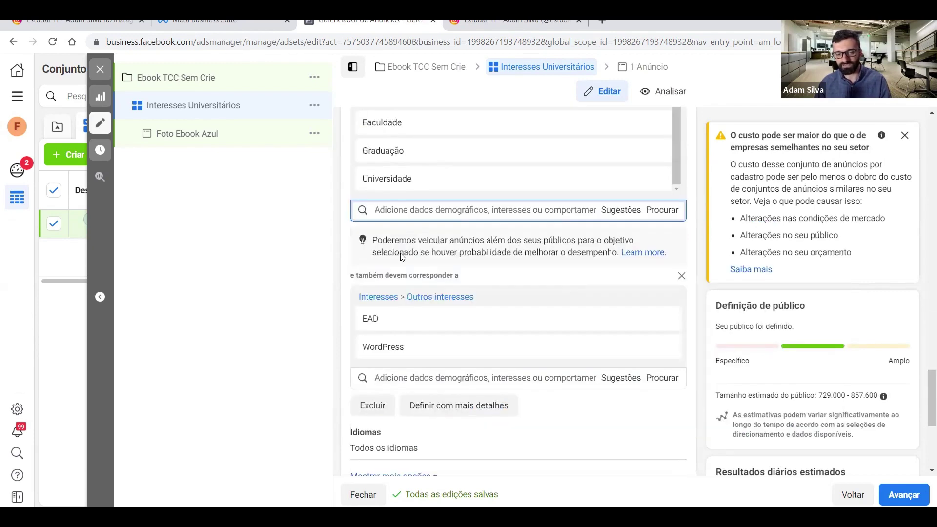
- Open the exclusion condition for the detailed targeting below the EAD and WordPress interests
{"action": "scroll", "coordinate": [470, 279], "scroll_direction": "down", "scroll_amount": 2}
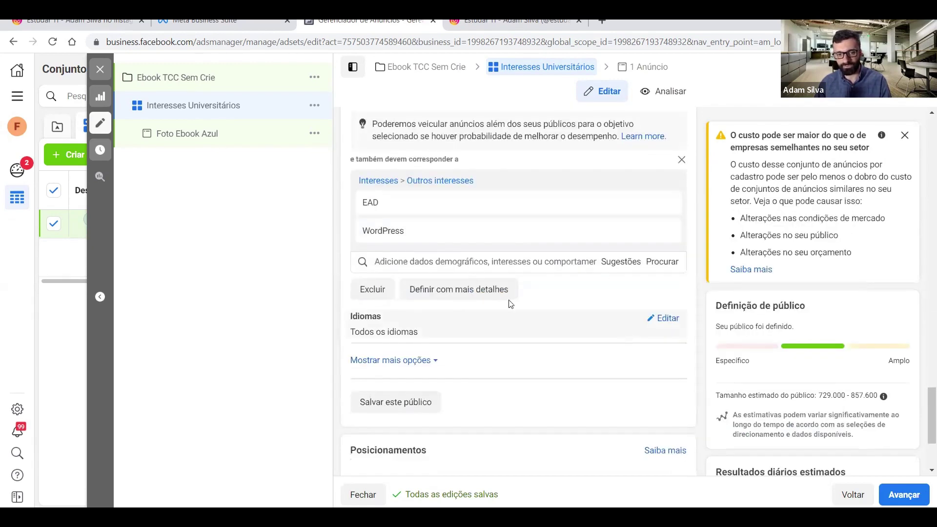
{"action": "scroll", "coordinate": [498, 290], "scroll_direction": "down", "scroll_amount": 3}
{"action": "scroll", "coordinate": [489, 277], "scroll_direction": "up", "scroll_amount": 4}
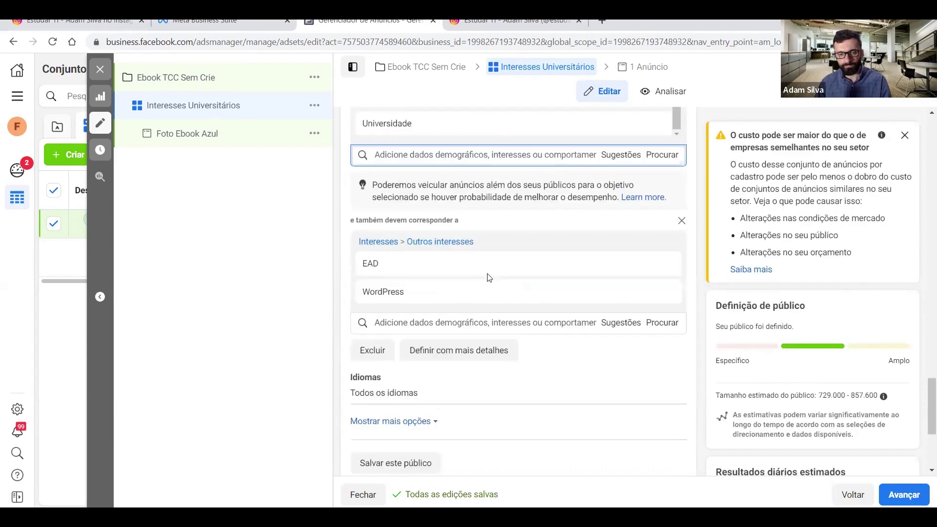
{"action": "left_click", "coordinate": [373, 350]}
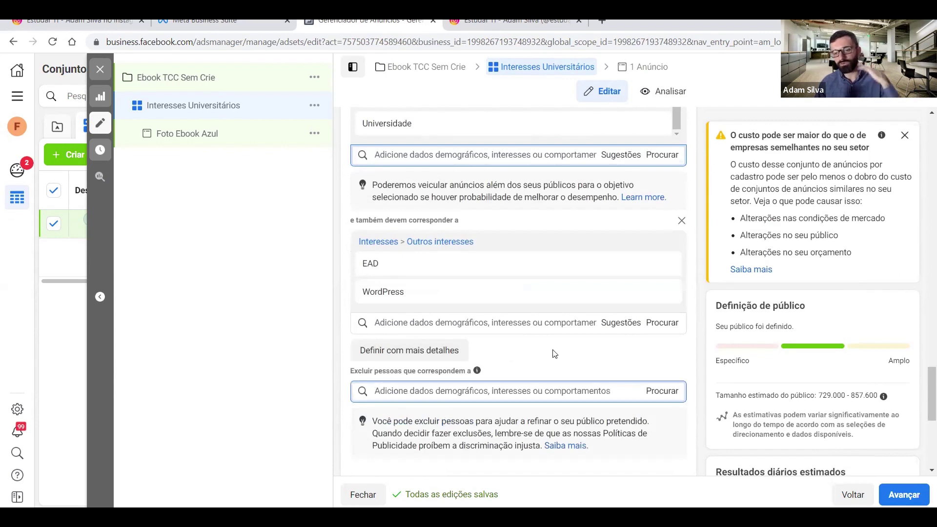
- Add the interest Carros to the audience's exclusion condition and remove it again
{"action": "scroll", "coordinate": [553, 350], "scroll_direction": "down", "scroll_amount": 1}
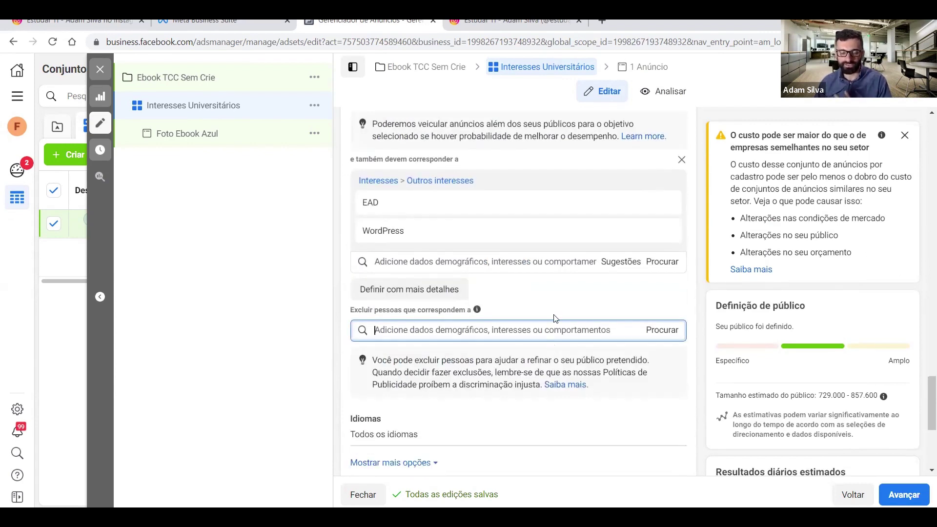
{"action": "type", "text": "carro"}
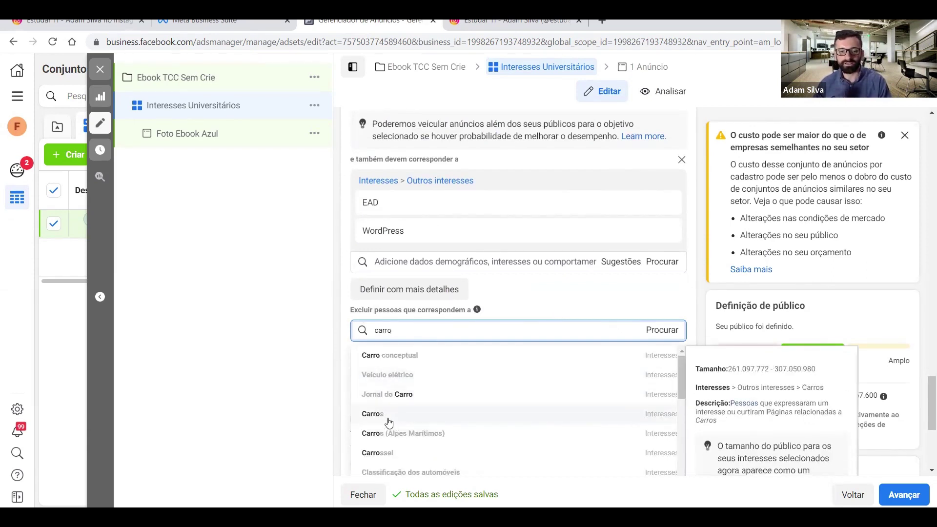
{"action": "left_click", "coordinate": [389, 422]}
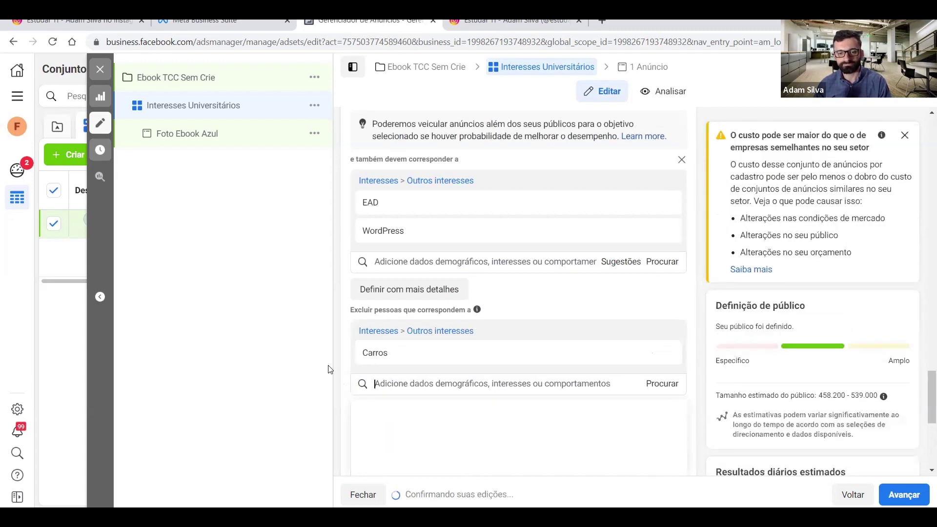
{"action": "mouse_move", "coordinate": [639, 364]}
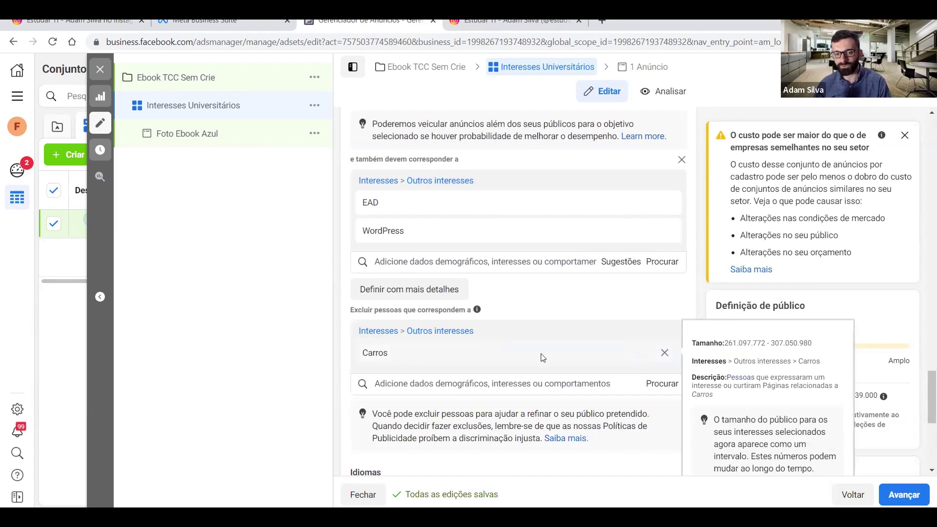
{"action": "left_click", "coordinate": [665, 353]}
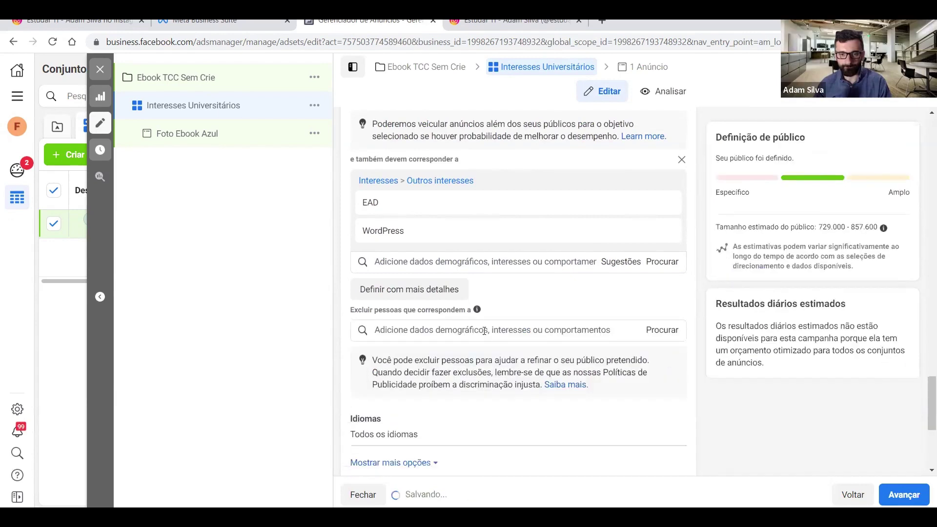
- Search the exclusion condition for "ensino médio" and exclude people with the interest Ensino médio
{"action": "left_click", "coordinate": [447, 337]}
{"action": "type", "text": "ensino médio"}
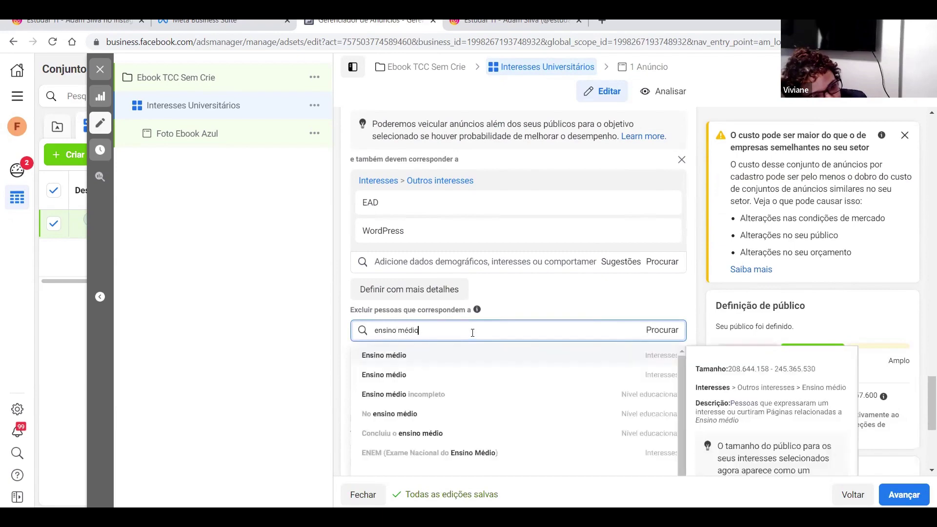
{"action": "left_click", "coordinate": [474, 361]}
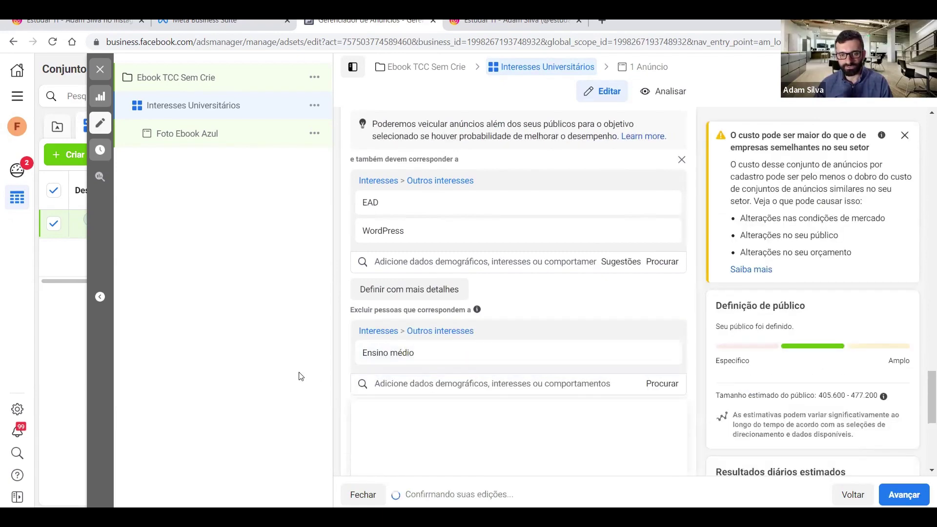
- Search the exclusion condition for "ensino fundamental" and clear the search text
{"action": "left_click", "coordinate": [437, 385]}
{"action": "type", "text": "ensin"}
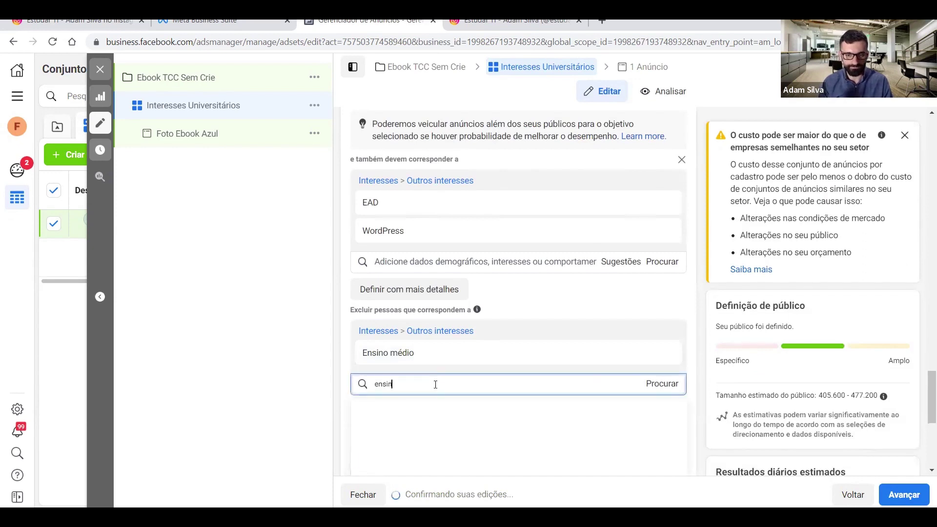
{"action": "type", "text": "o fundamental"}
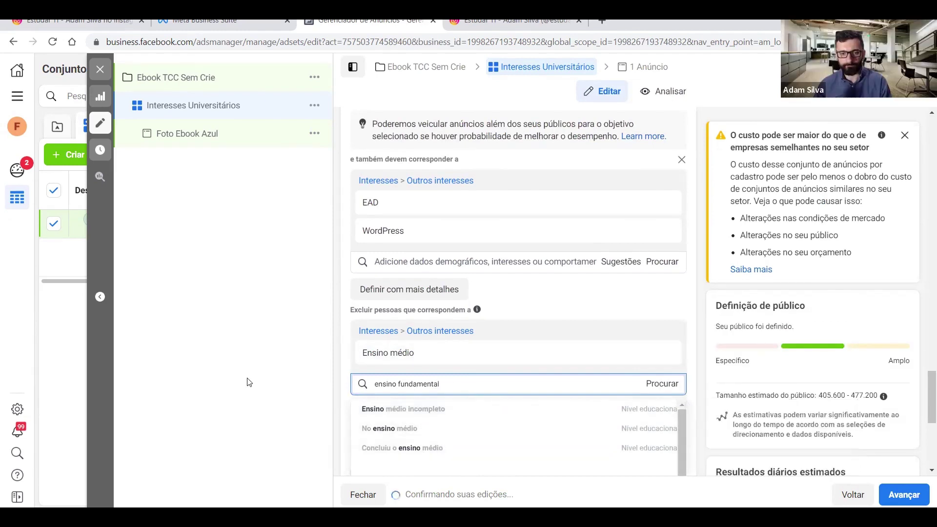
{"action": "key", "text": "ctrl+a"}
{"action": "key", "text": "BackSpace"}
- Review the audience settings from the Santo André location and age down to the Ensino médio exclusion
{"action": "scroll", "coordinate": [557, 253], "scroll_direction": "up", "scroll_amount": 4}
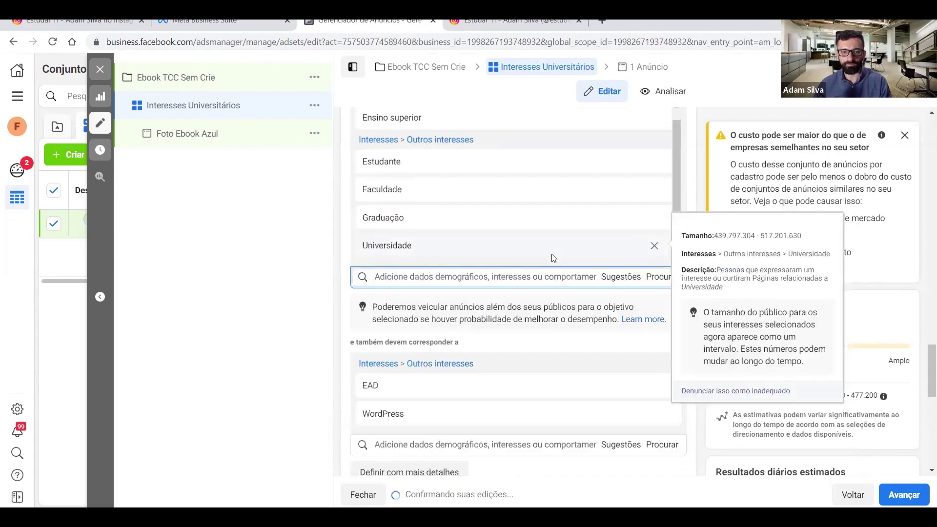
{"action": "scroll", "coordinate": [527, 186], "scroll_direction": "up", "scroll_amount": 5}
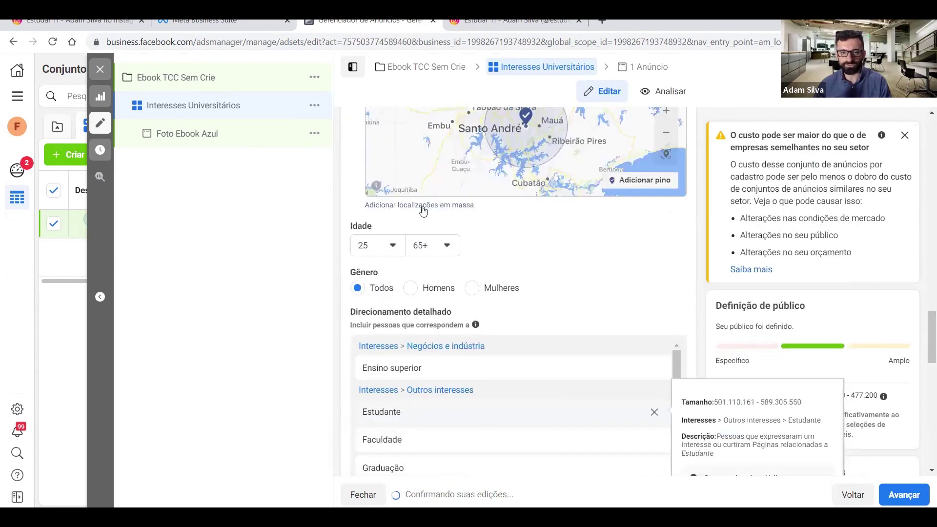
{"action": "scroll", "coordinate": [423, 211], "scroll_direction": "up", "scroll_amount": 4}
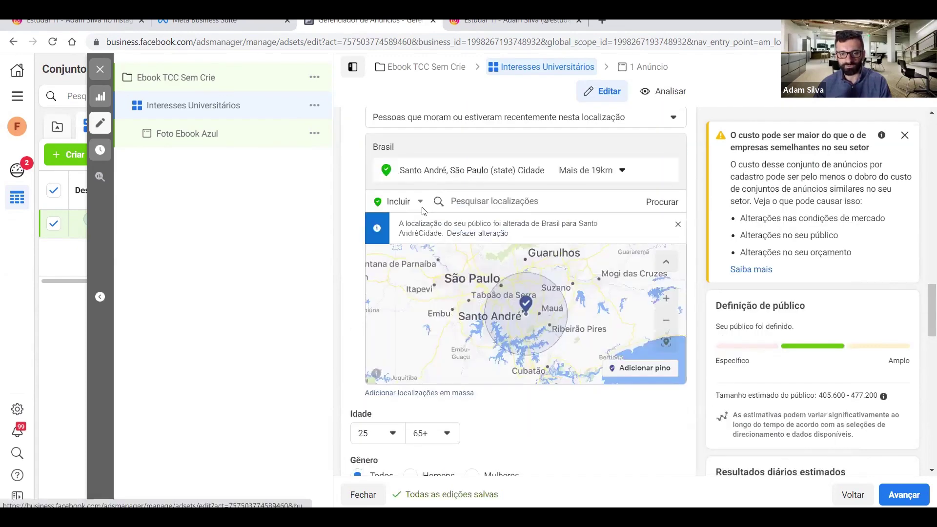
{"action": "scroll", "coordinate": [423, 211], "scroll_direction": "up", "scroll_amount": 1}
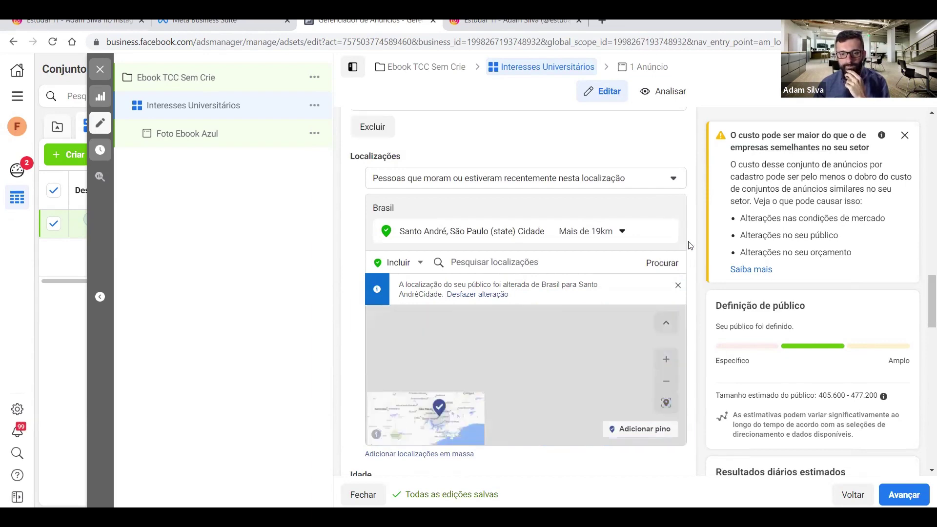
{"action": "scroll", "coordinate": [690, 245], "scroll_direction": "down", "scroll_amount": 5}
{"action": "scroll", "coordinate": [543, 320], "scroll_direction": "down", "scroll_amount": 4}
{"action": "scroll", "coordinate": [537, 312], "scroll_direction": "down", "scroll_amount": 3}
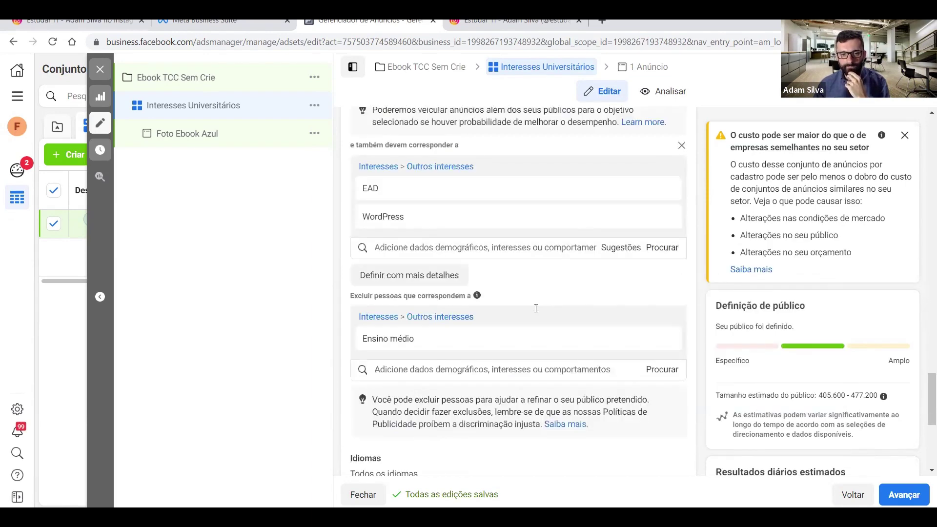
- Switch the ad set's placements from automatic to manual
{"action": "scroll", "coordinate": [489, 275], "scroll_direction": "down", "scroll_amount": 5}
{"action": "scroll", "coordinate": [488, 275], "scroll_direction": "down", "scroll_amount": 1}
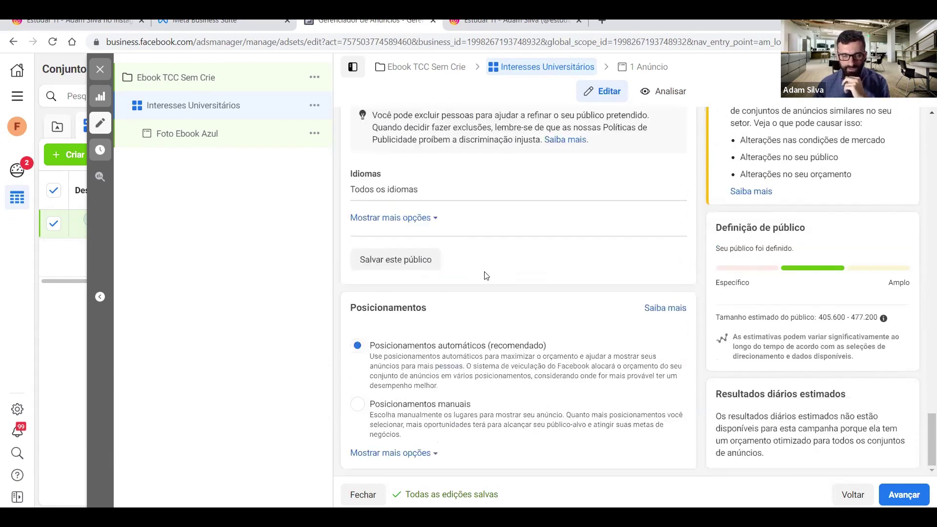
{"action": "left_click", "coordinate": [447, 406]}
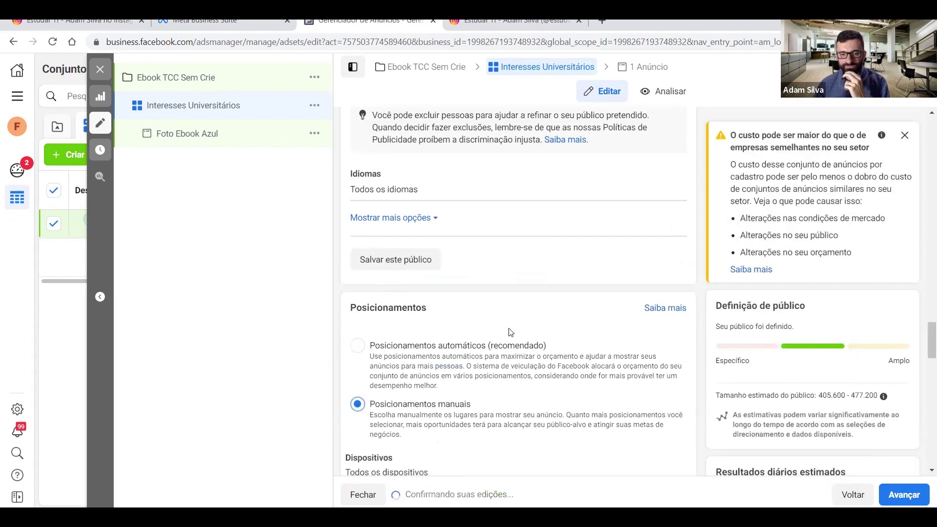
- Deselect the Facebook, Audience Network and Messenger platforms, keeping only Instagram for the manual placements
{"action": "scroll", "coordinate": [510, 333], "scroll_direction": "down", "scroll_amount": 5}
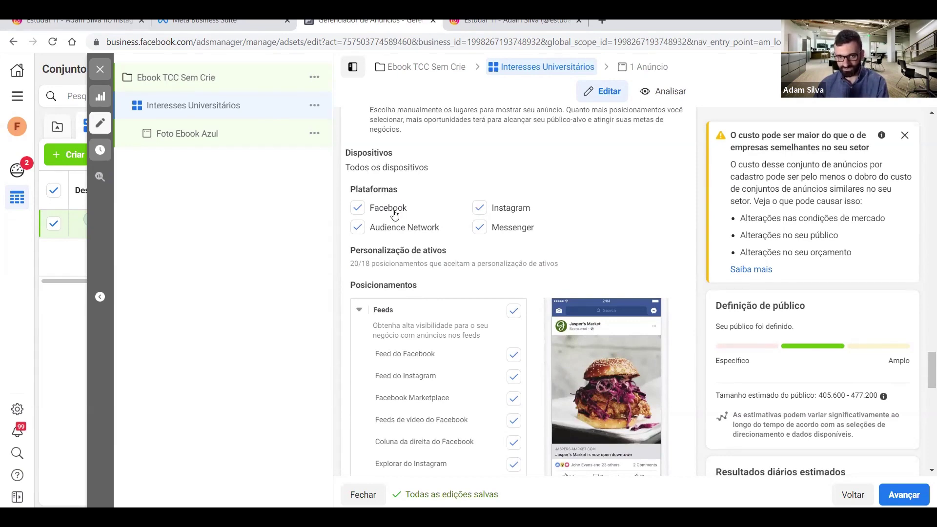
{"action": "left_click", "coordinate": [409, 222]}
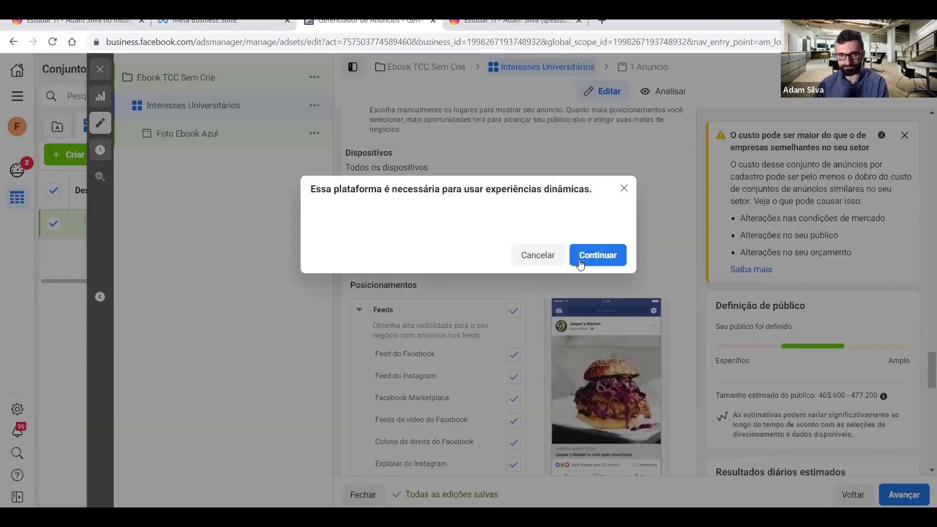
{"action": "left_click", "coordinate": [584, 262]}
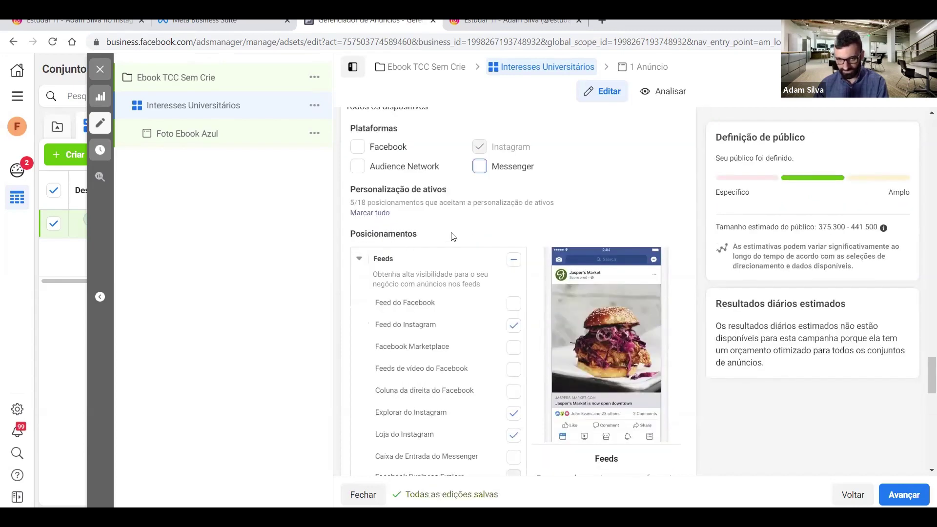
- Deselect Feed do Instagram, Explorar do Instagram and Loja do Instagram in the Feeds placements
{"action": "scroll", "coordinate": [453, 237], "scroll_direction": "down", "scroll_amount": 3}
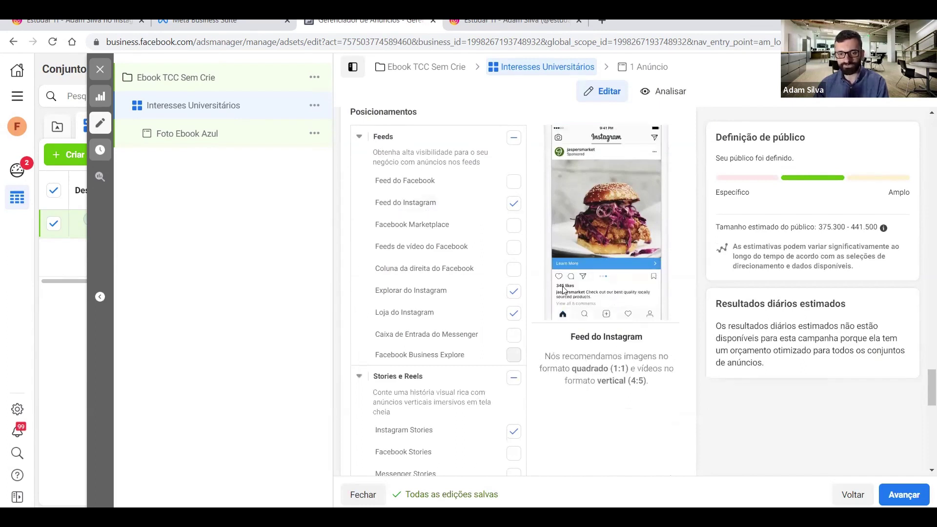
{"action": "left_click", "coordinate": [513, 203]}
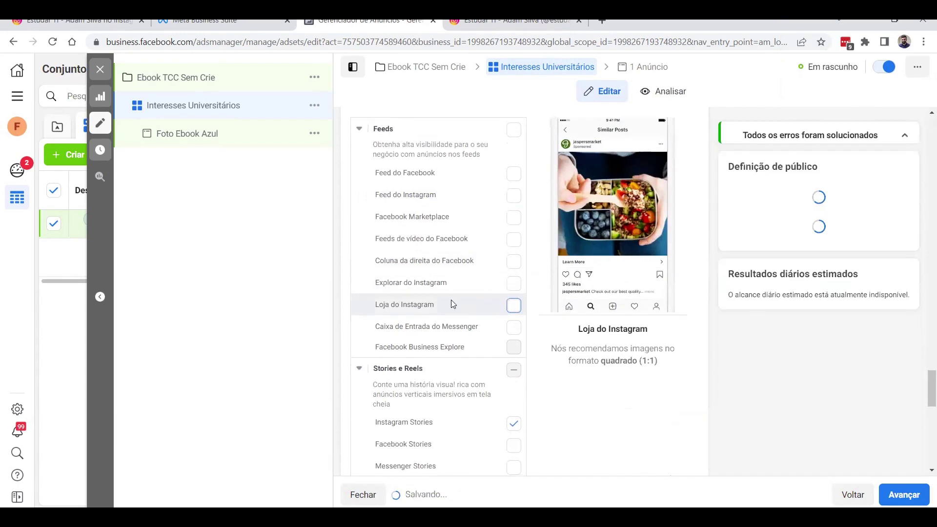
{"action": "scroll", "coordinate": [389, 305], "scroll_direction": "down", "scroll_amount": 2}
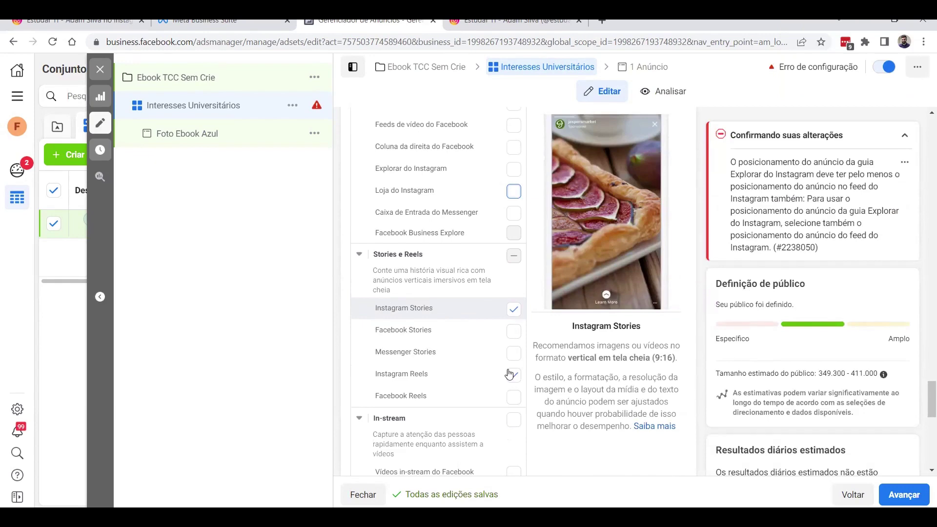
- Review the remaining placement groups, from Stories e Reels to Aplicativos e sites, and the selected platforms
{"action": "scroll", "coordinate": [484, 343], "scroll_direction": "down", "scroll_amount": 3}
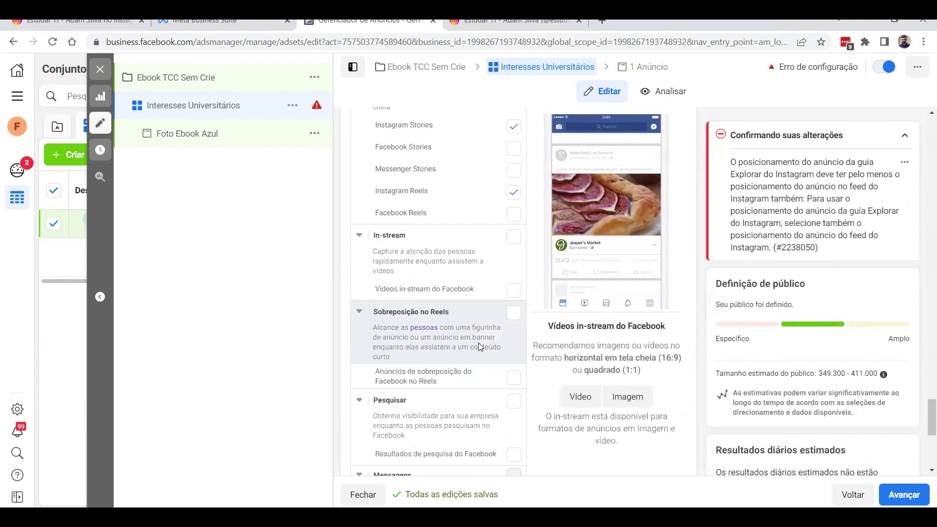
{"action": "scroll", "coordinate": [478, 345], "scroll_direction": "down", "scroll_amount": 5}
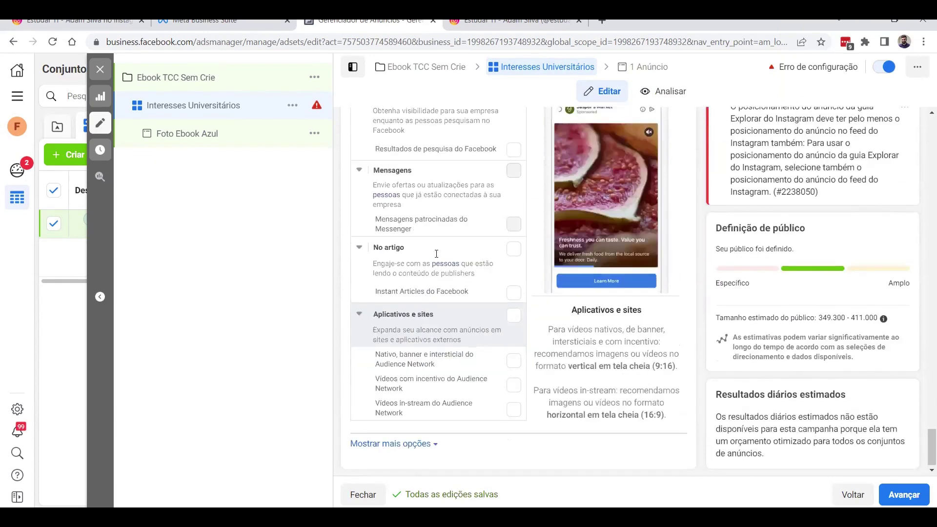
{"action": "scroll", "coordinate": [436, 253], "scroll_direction": "up", "scroll_amount": 3}
{"action": "scroll", "coordinate": [437, 254], "scroll_direction": "up", "scroll_amount": 6}
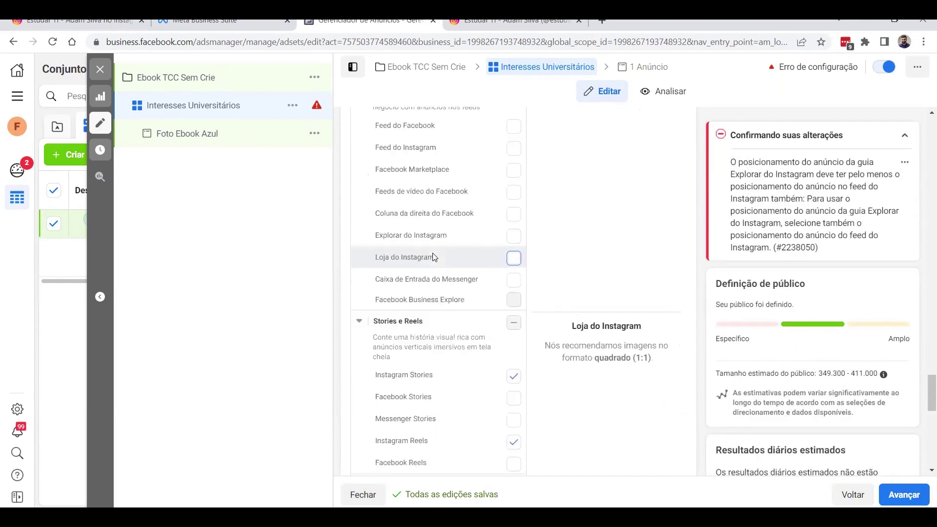
{"action": "scroll", "coordinate": [432, 253], "scroll_direction": "up", "scroll_amount": 5}
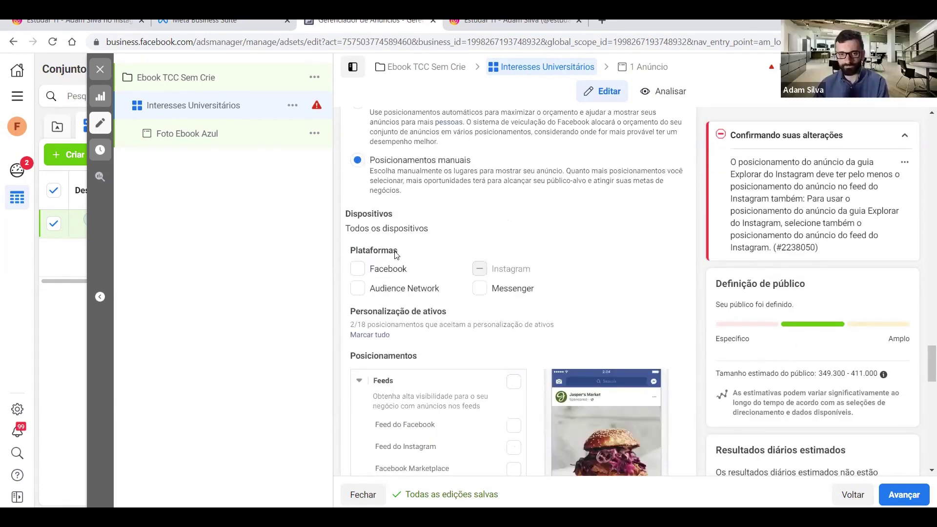
{"action": "scroll", "coordinate": [398, 254], "scroll_direction": "up", "scroll_amount": 2}
{"action": "scroll", "coordinate": [394, 256], "scroll_direction": "up", "scroll_amount": 1}
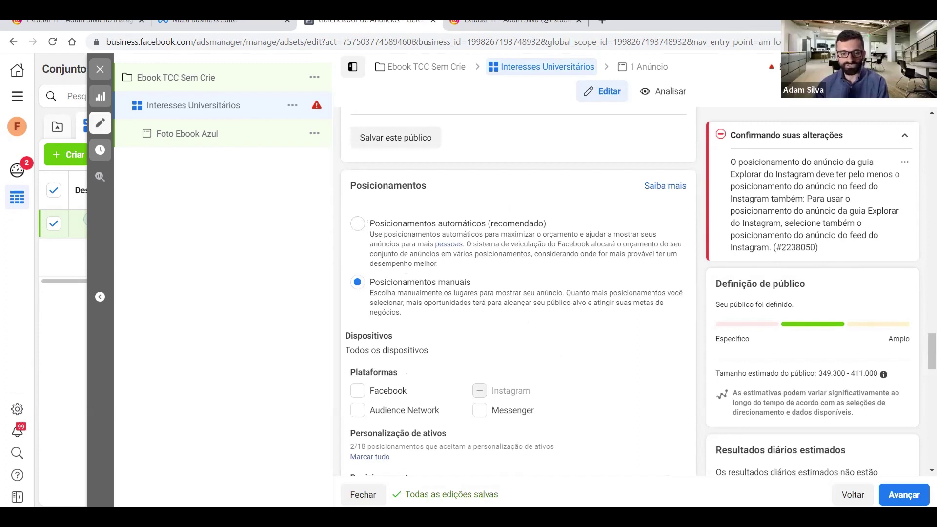
- Switch to the PowerPoint presentation trafego-pago-para-atrair-clientes, show slide 4, "Modelo 1: Post Direto", and look over the slides after it
{"action": "key", "text": "alt+Tab"}
{"action": "scroll", "coordinate": [73, 293], "scroll_direction": "up", "scroll_amount": 15}
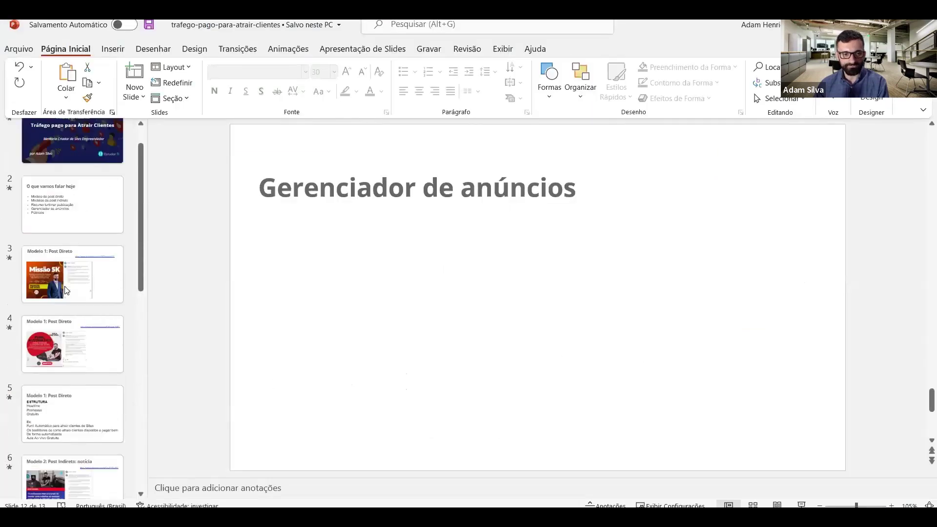
{"action": "left_click", "coordinate": [77, 364]}
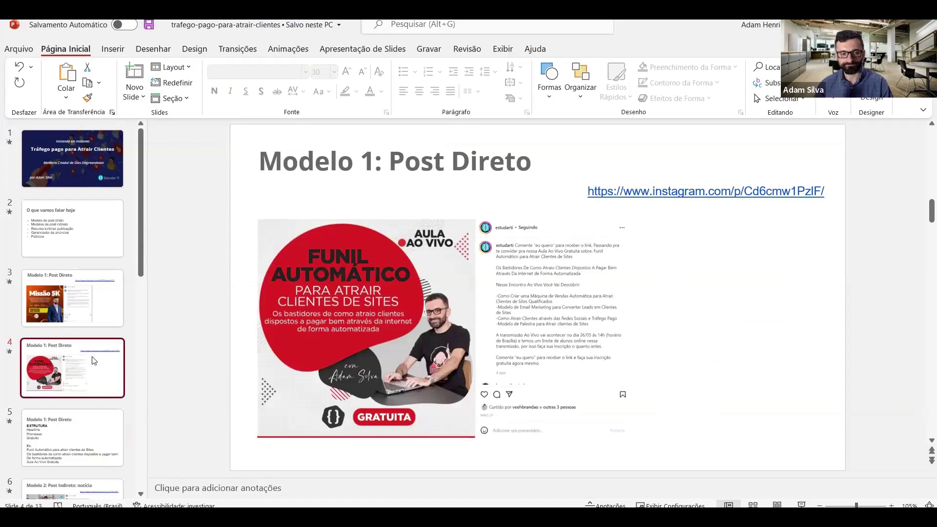
{"action": "scroll", "coordinate": [95, 317], "scroll_direction": "down", "scroll_amount": 2}
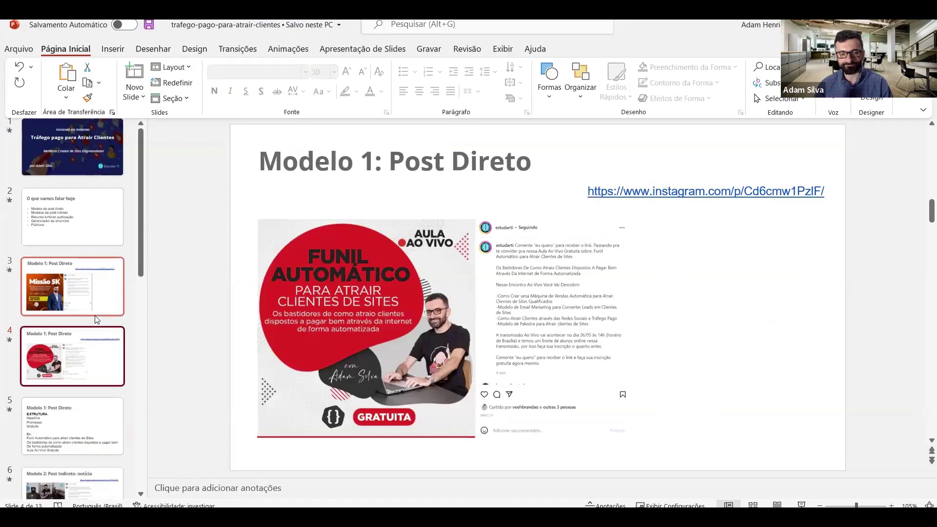
{"action": "scroll", "coordinate": [96, 320], "scroll_direction": "down", "scroll_amount": 2}
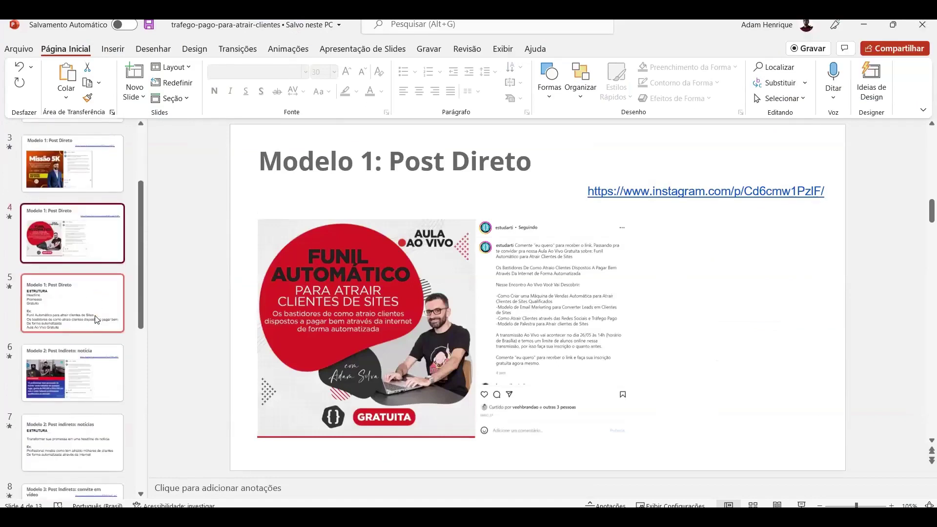